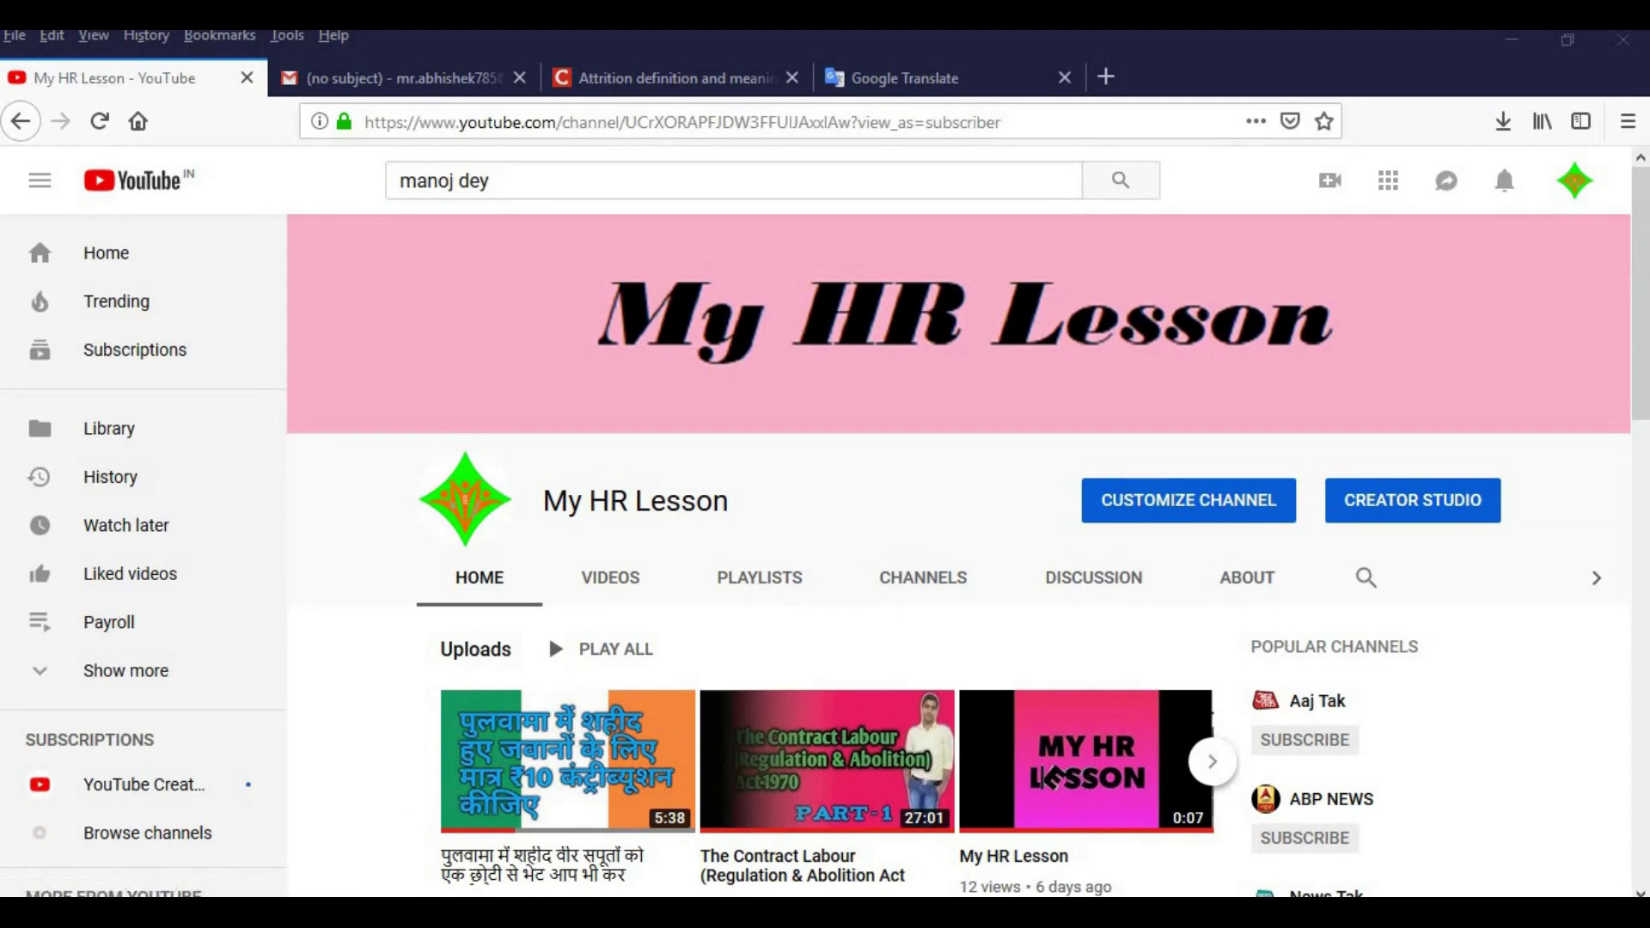
Bring the Attrition workbook to the front and look over the rate definition and empty rows below
click(906, 816)
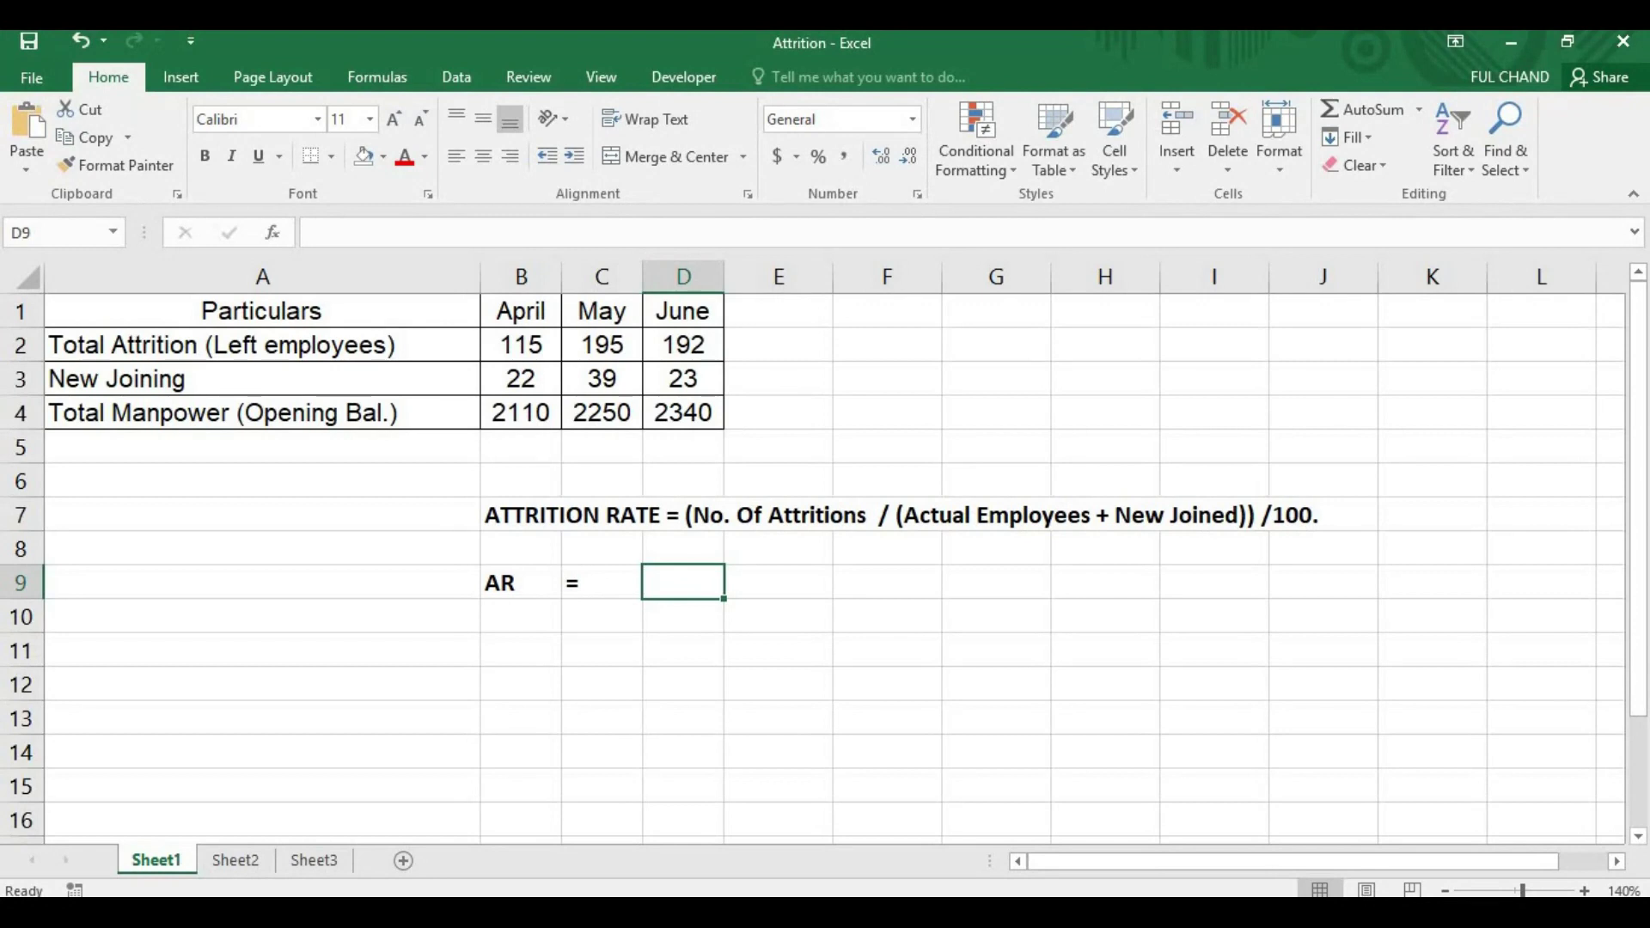
key(Up)
key(Up)
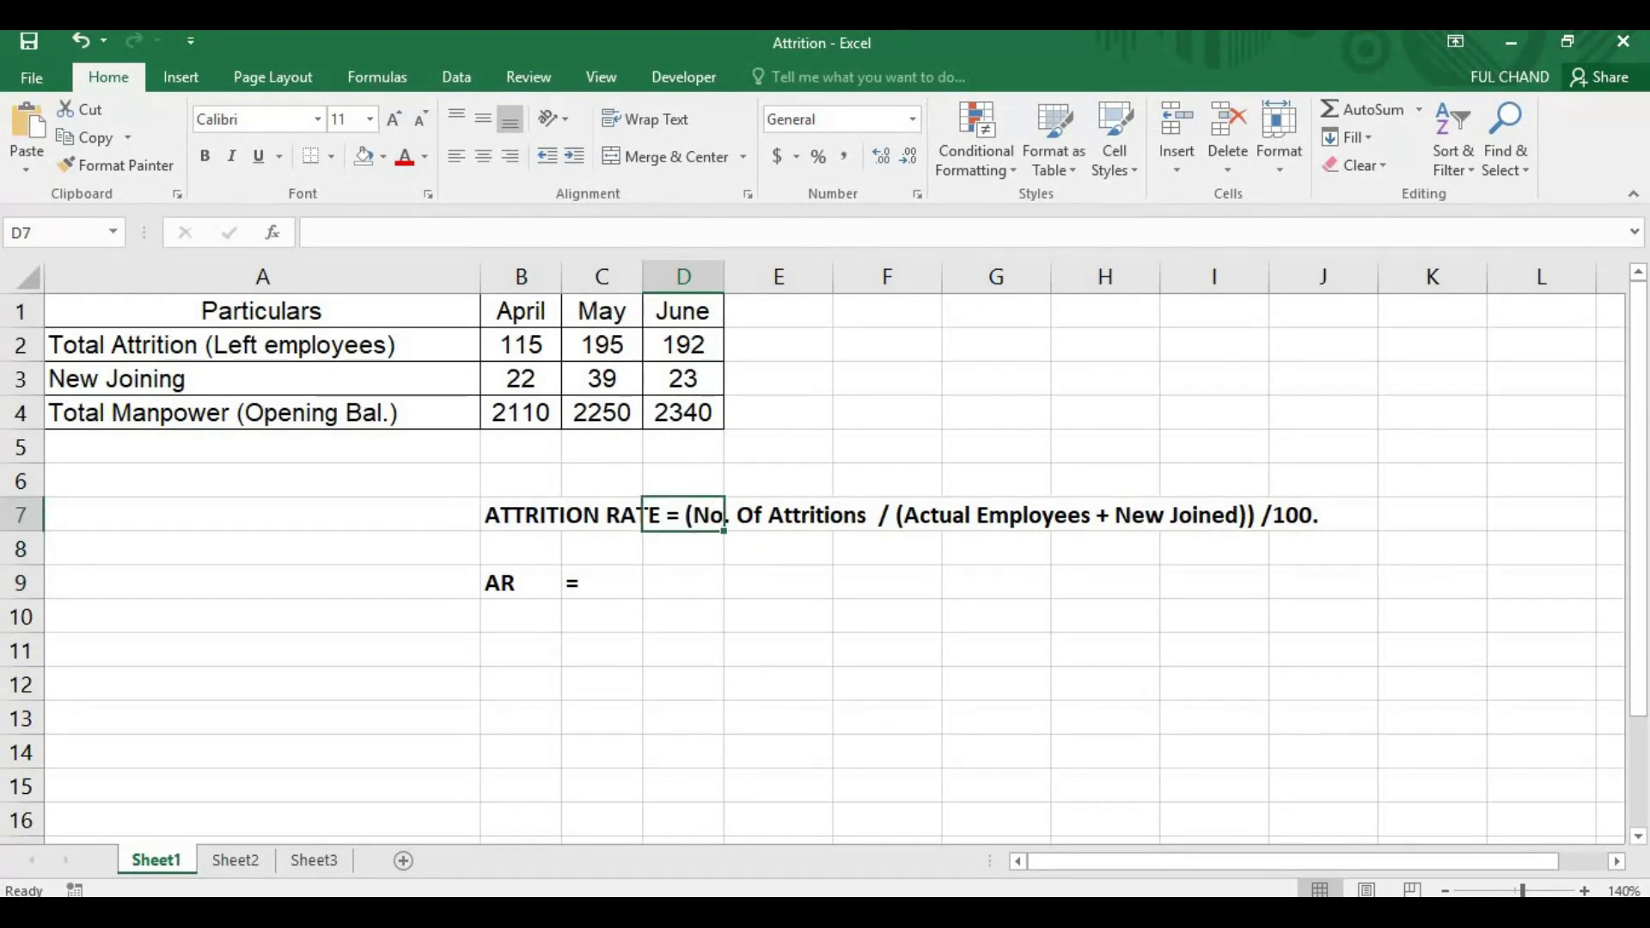
key(Down)
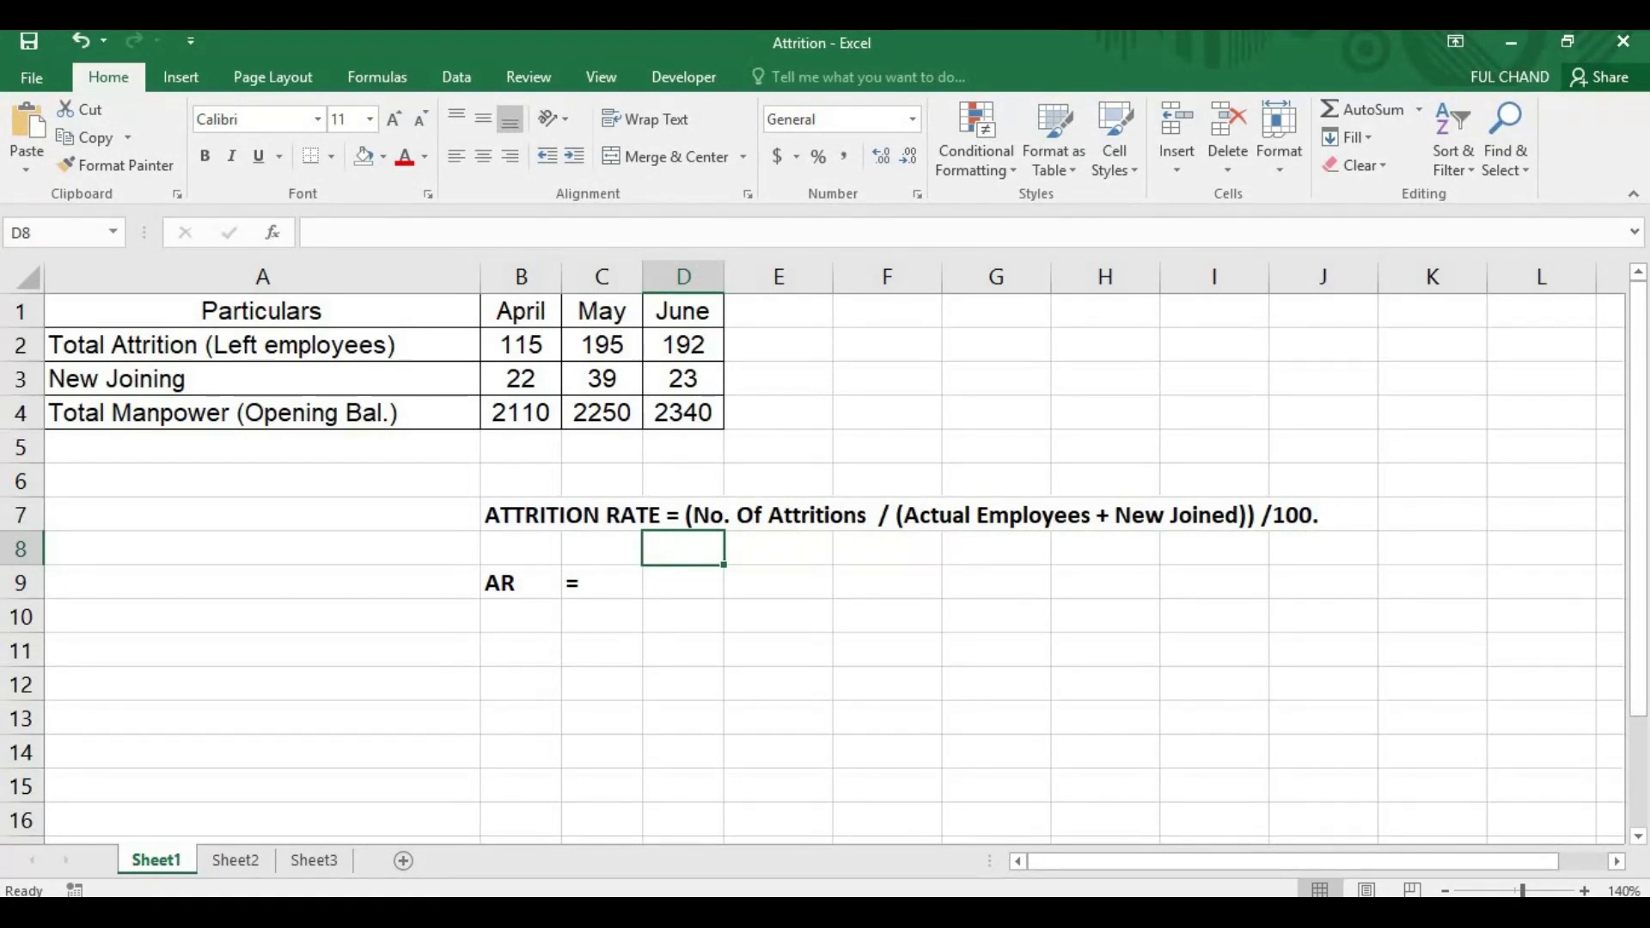
click(684, 515)
click(683, 548)
Review the April–June Total Attrition figures, from April's 115 to June's 192
click(684, 582)
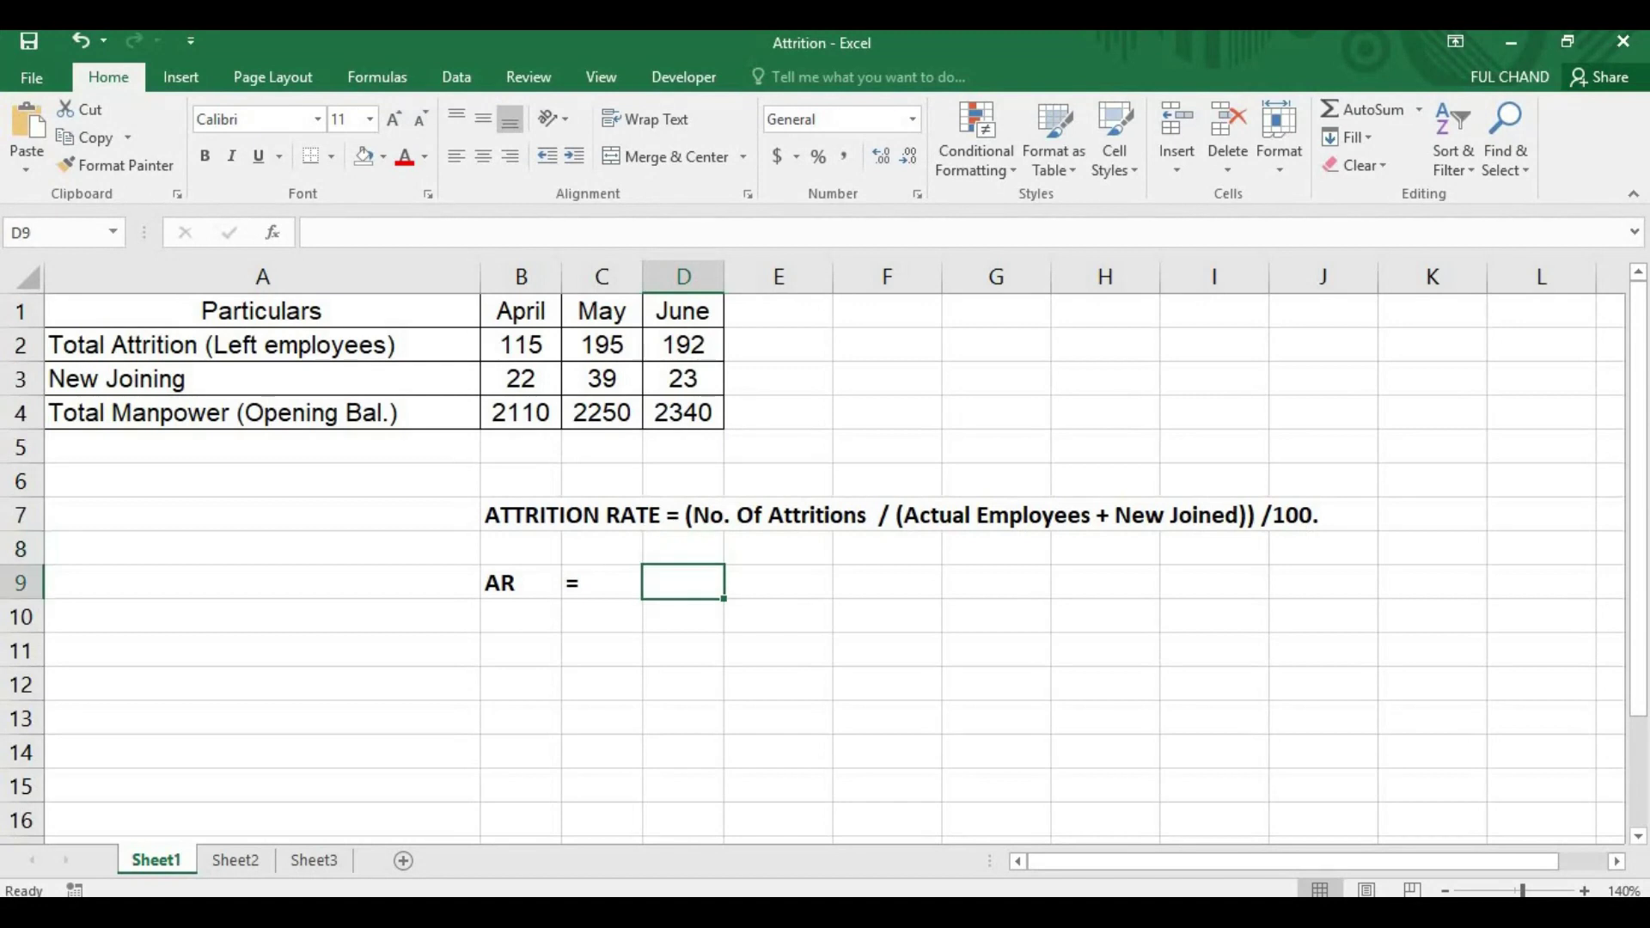
key(Left)
key(Left)
key(Left)
key(Up)
key(Up)
key(Up)
key(Up)
key(Up)
key(Down)
key(Down)
key(Up)
key(Right)
key(Right)
key(Right)
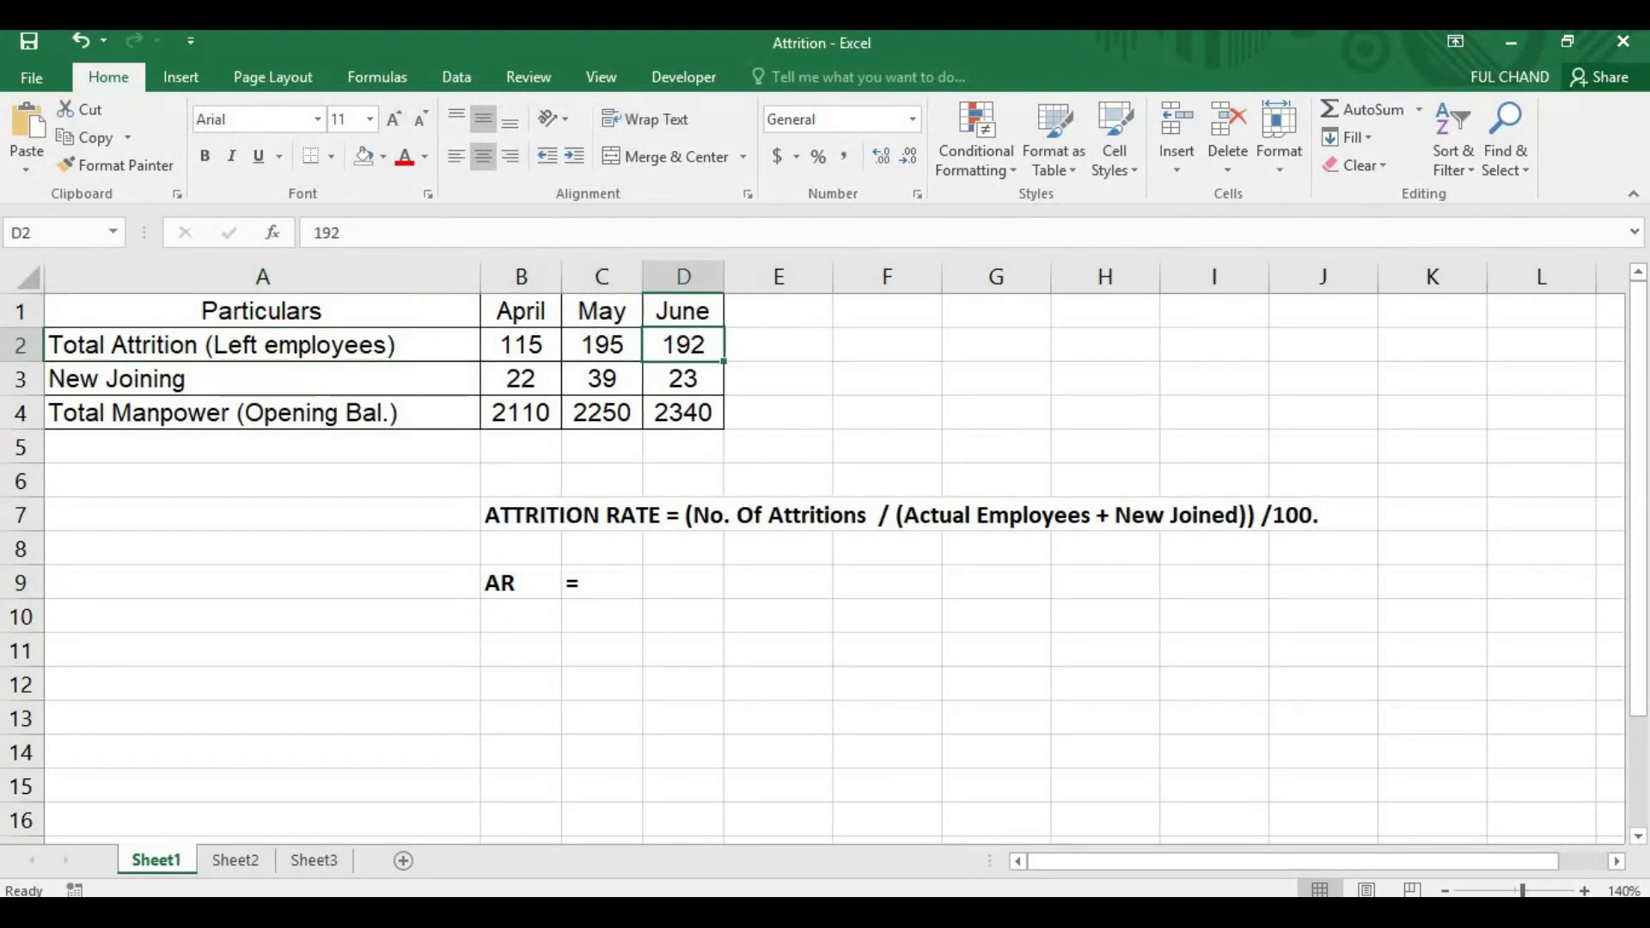
key(Left)
key(Left)
key(Left)
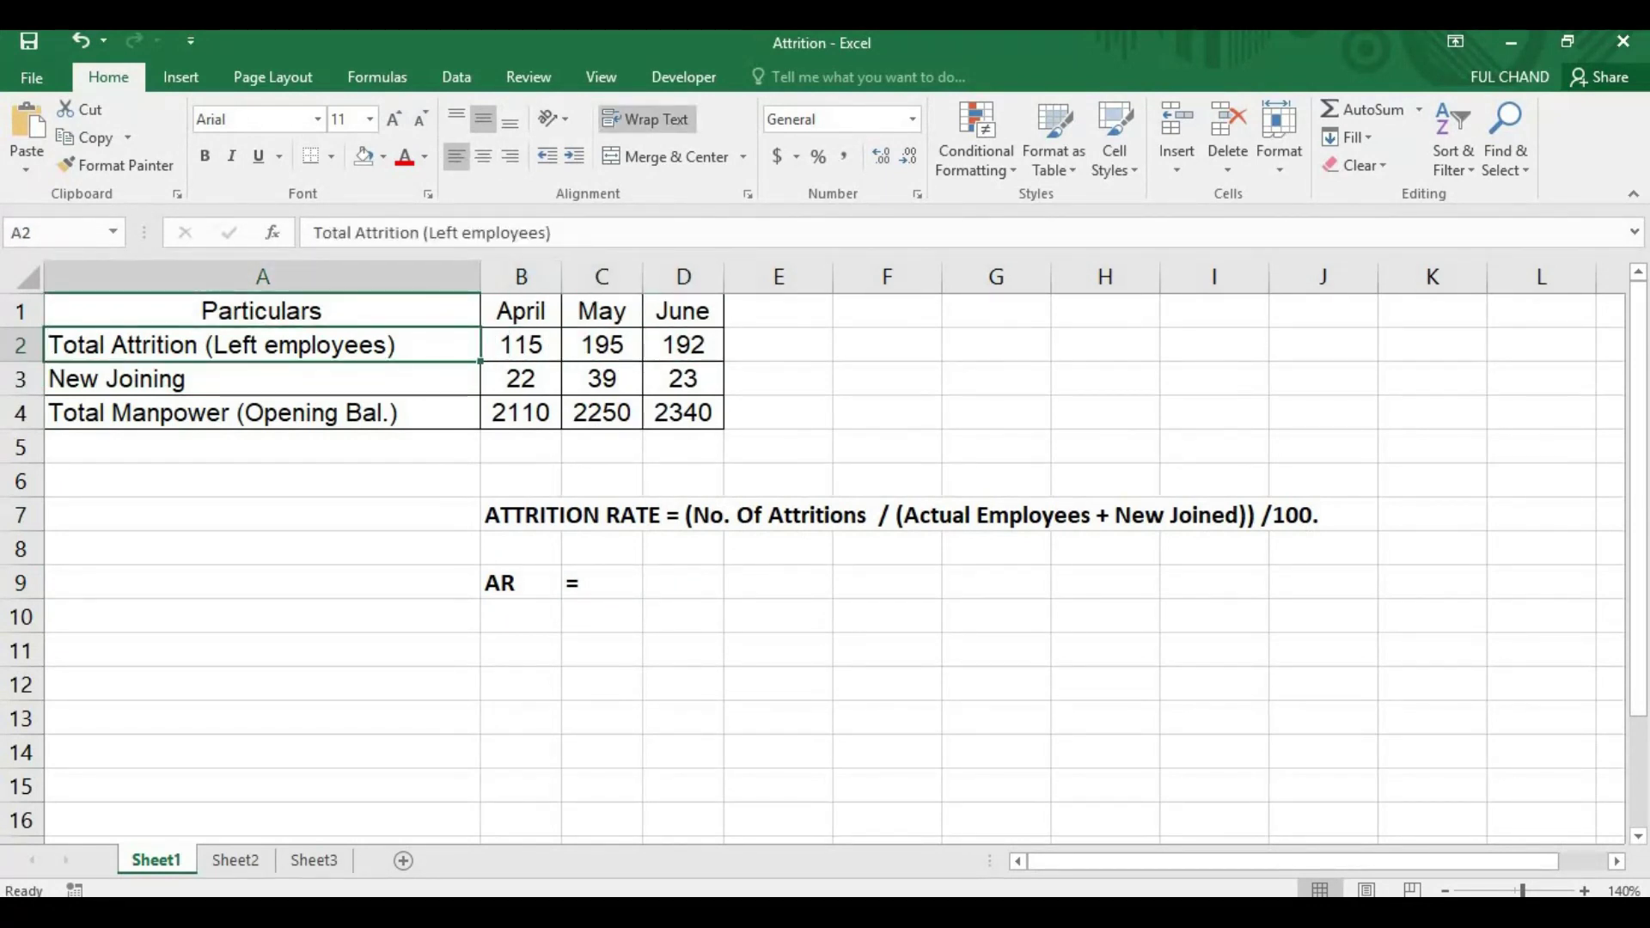
key(Right)
key(Left)
key(Right)
key(Right)
key(Left)
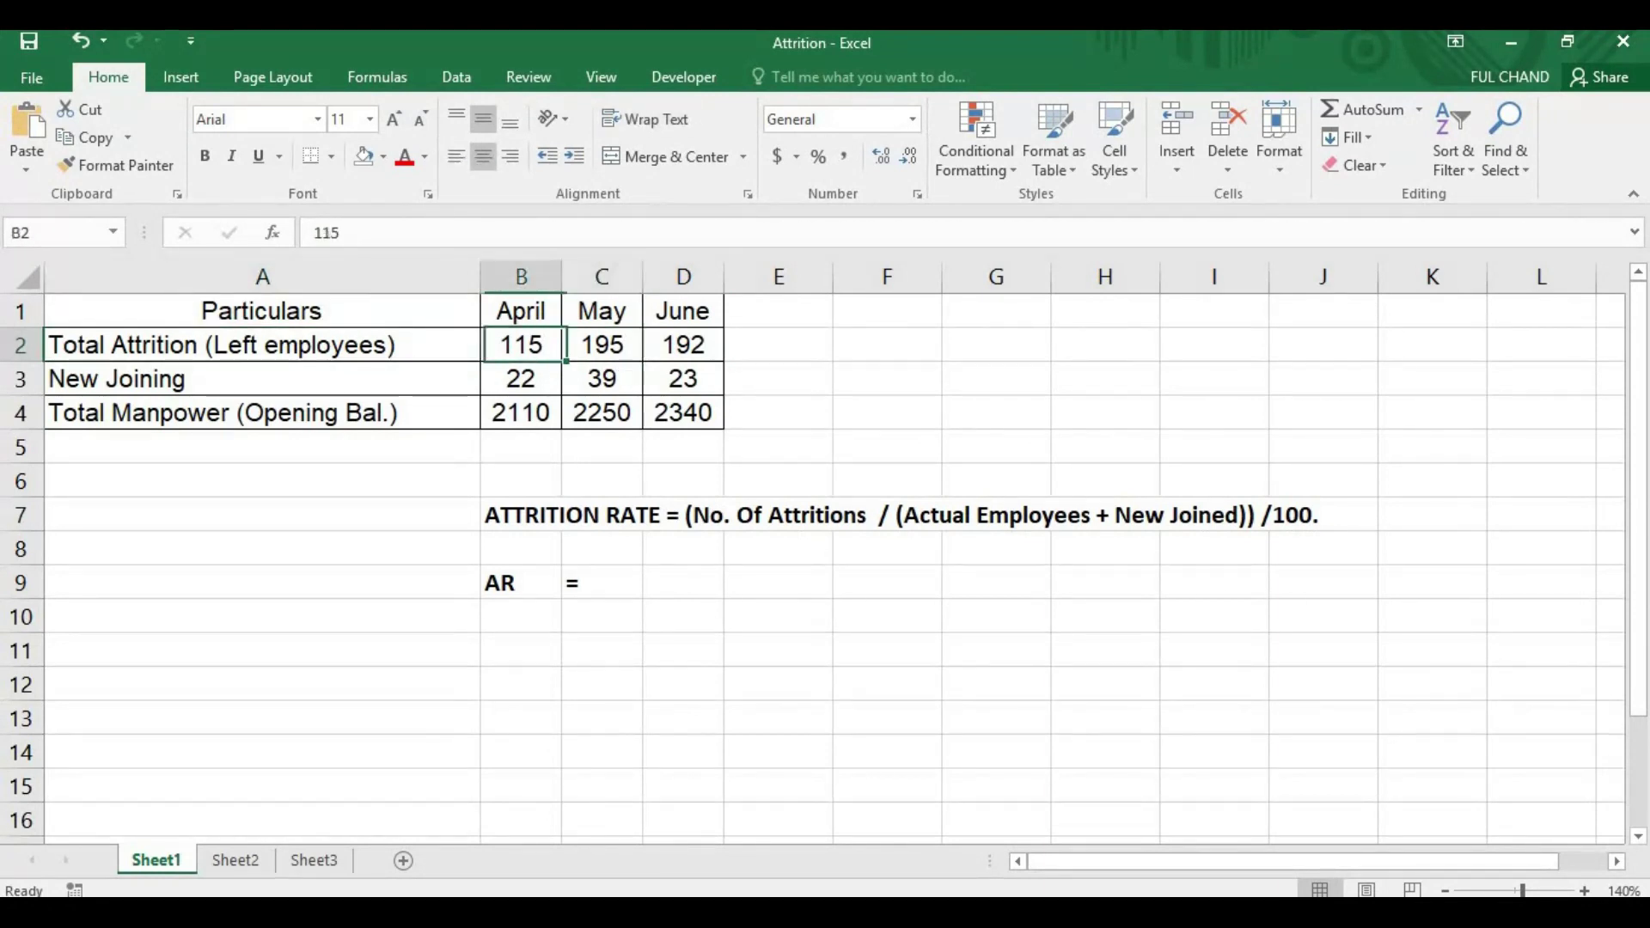
key(Right)
key(Right)
Review the New Joining and Total Manpower figures (2110, 2250, 2340), ending on the AR cell C9
key(Down)
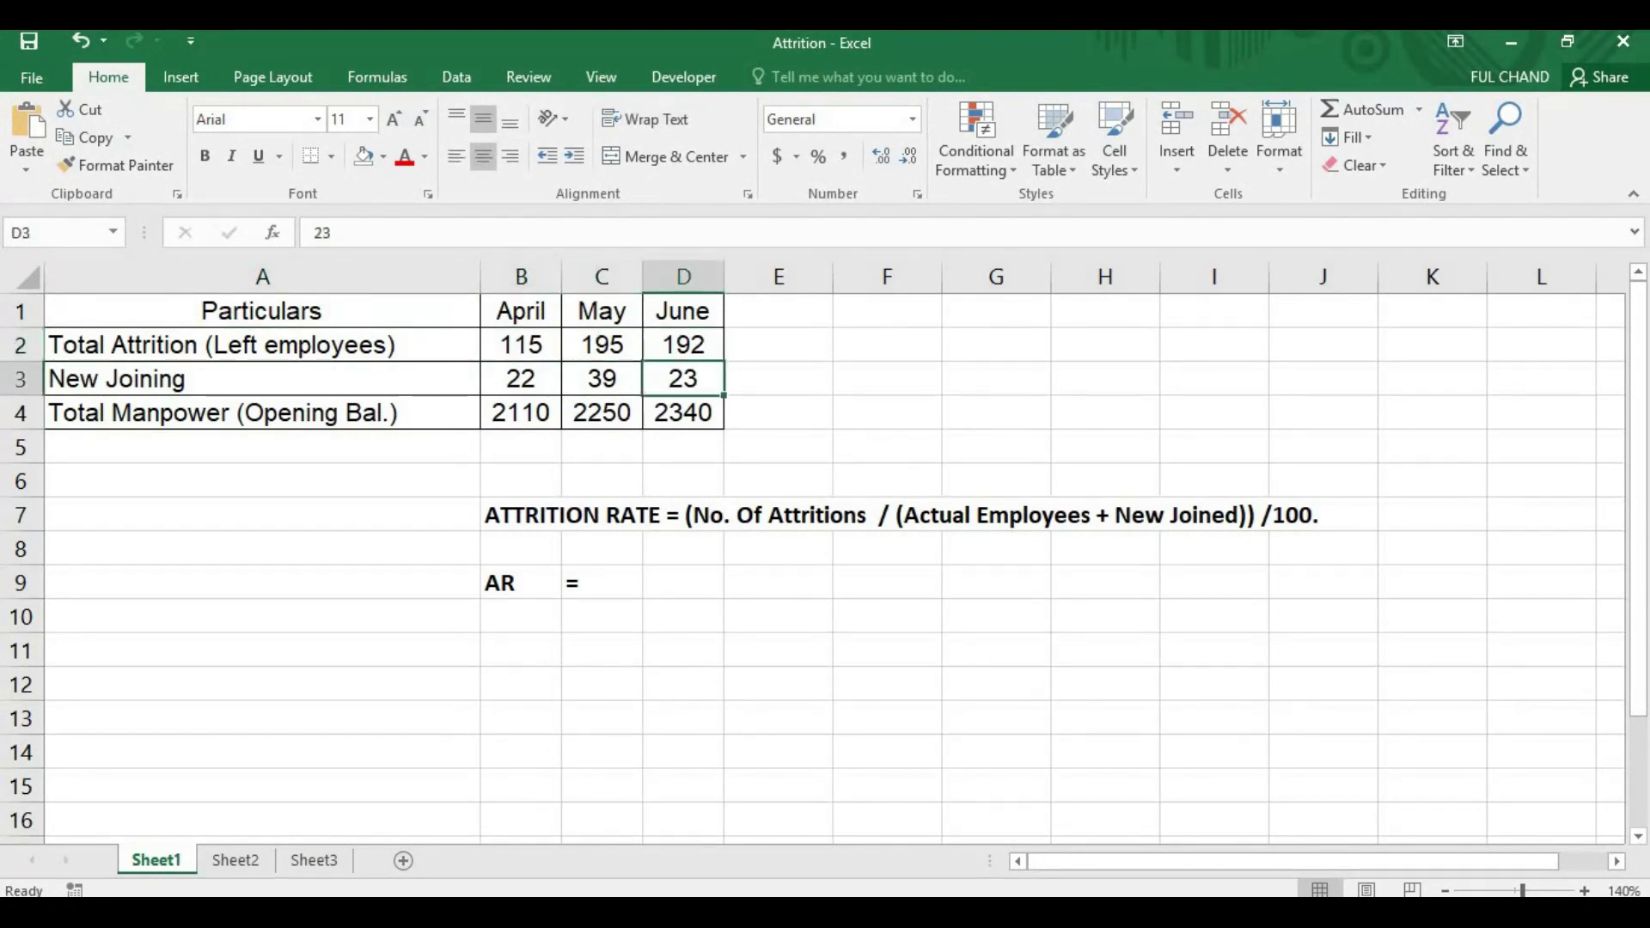
key(Left)
key(Left)
key(Left)
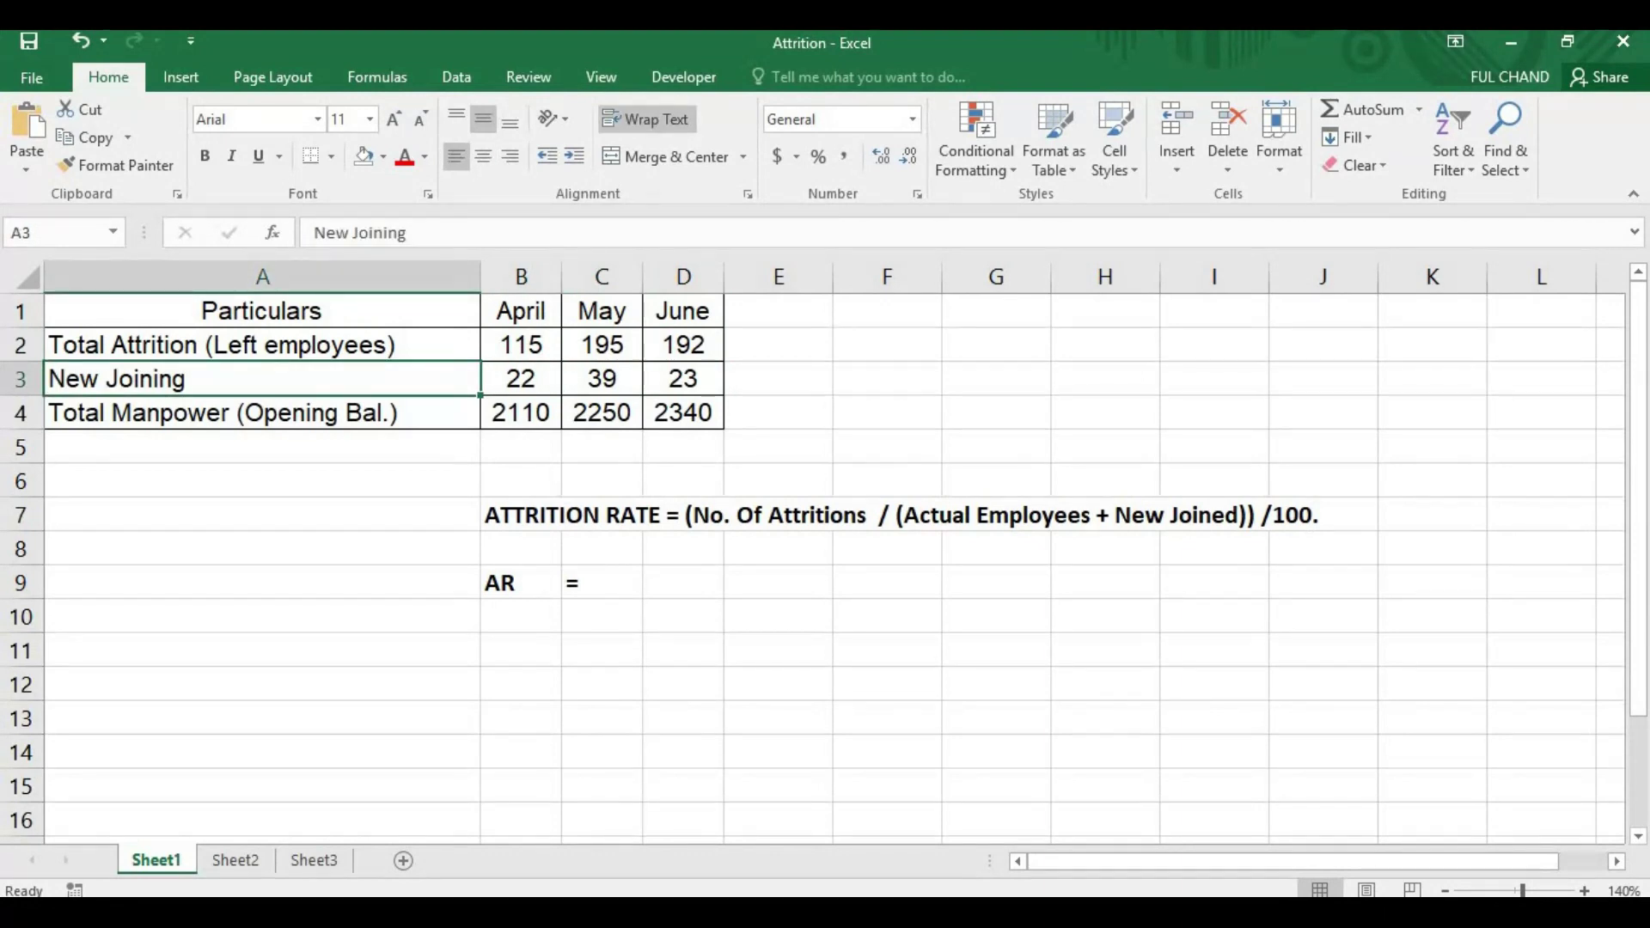
key(Right)
key(Right)
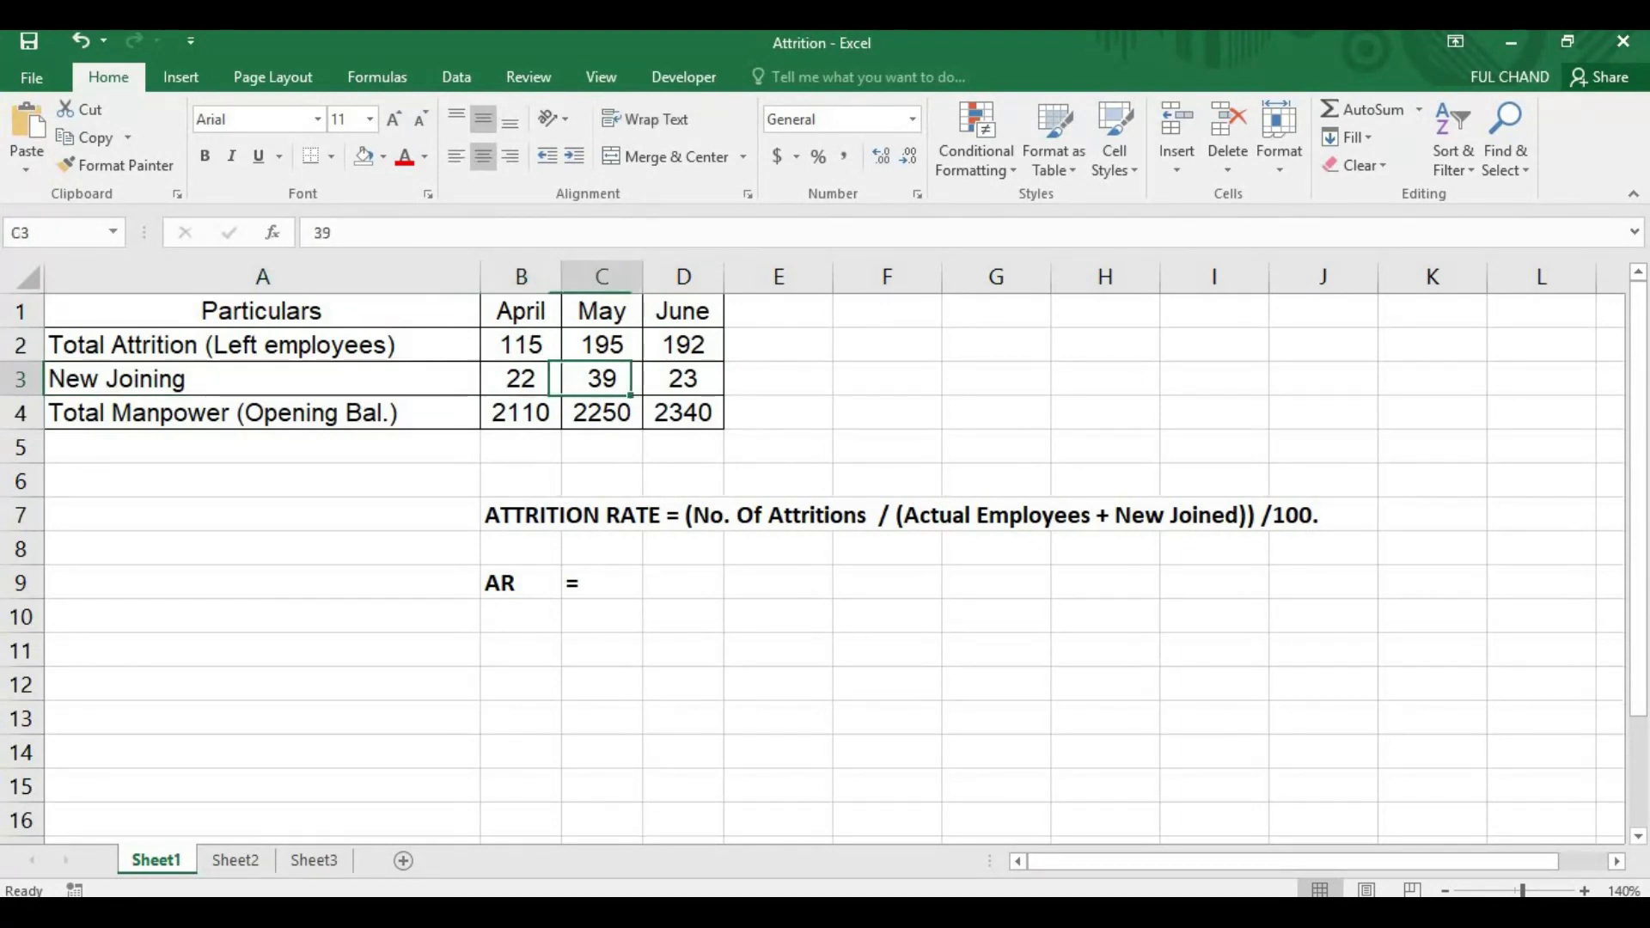
key(Right)
key(Left)
key(Down)
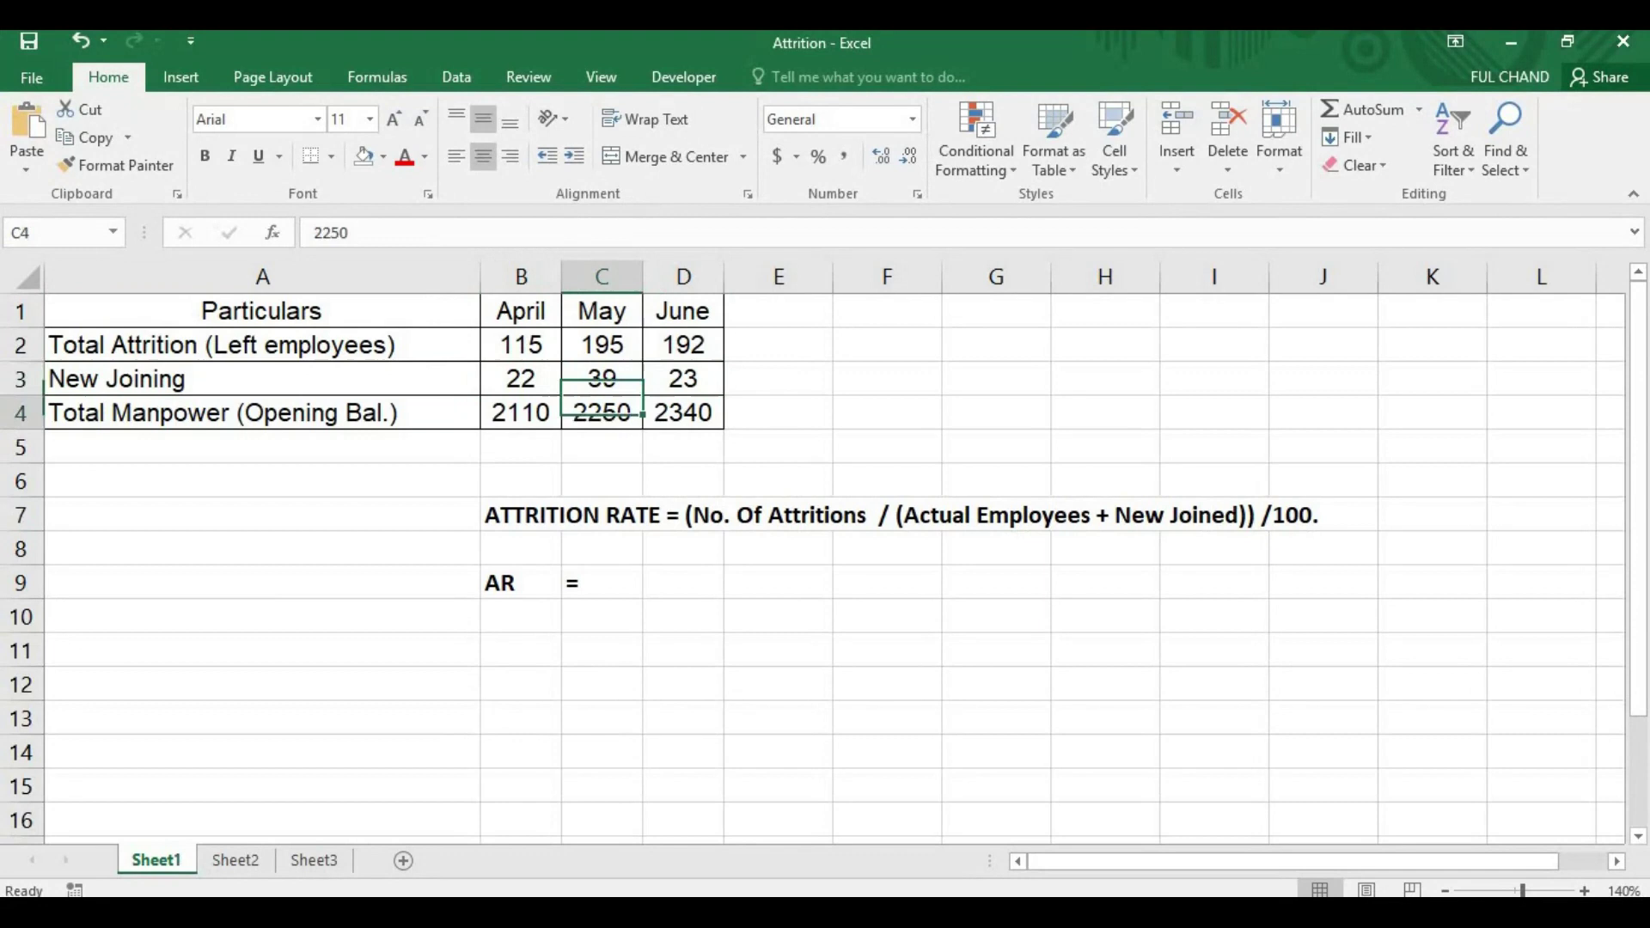
key(Left)
key(Left)
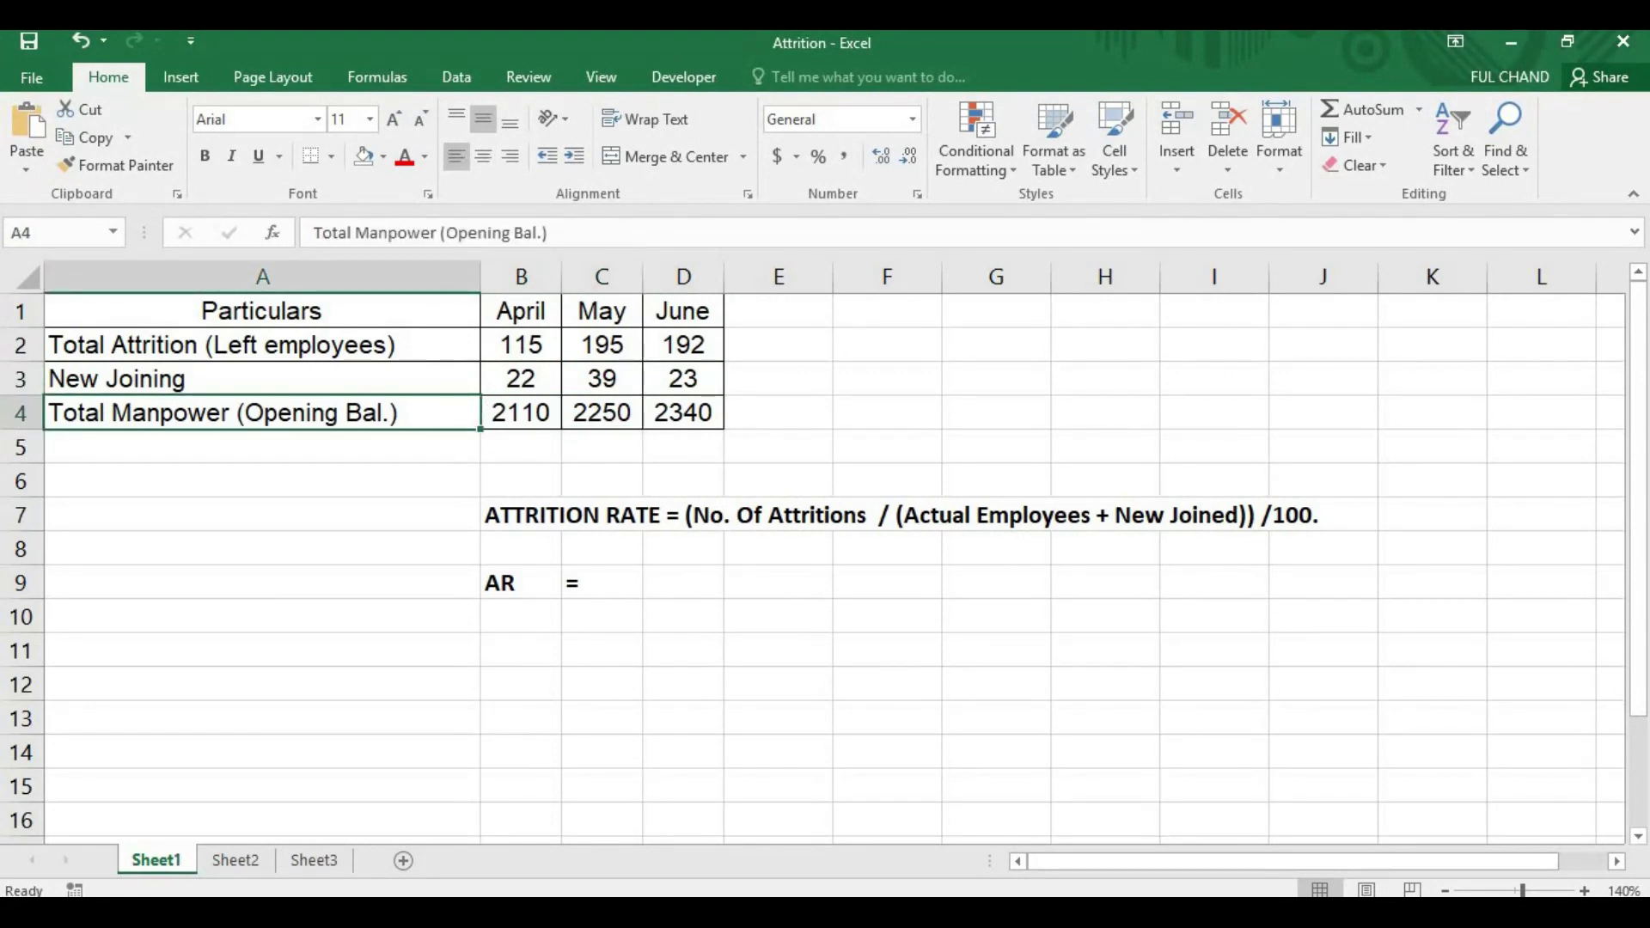
key(Right)
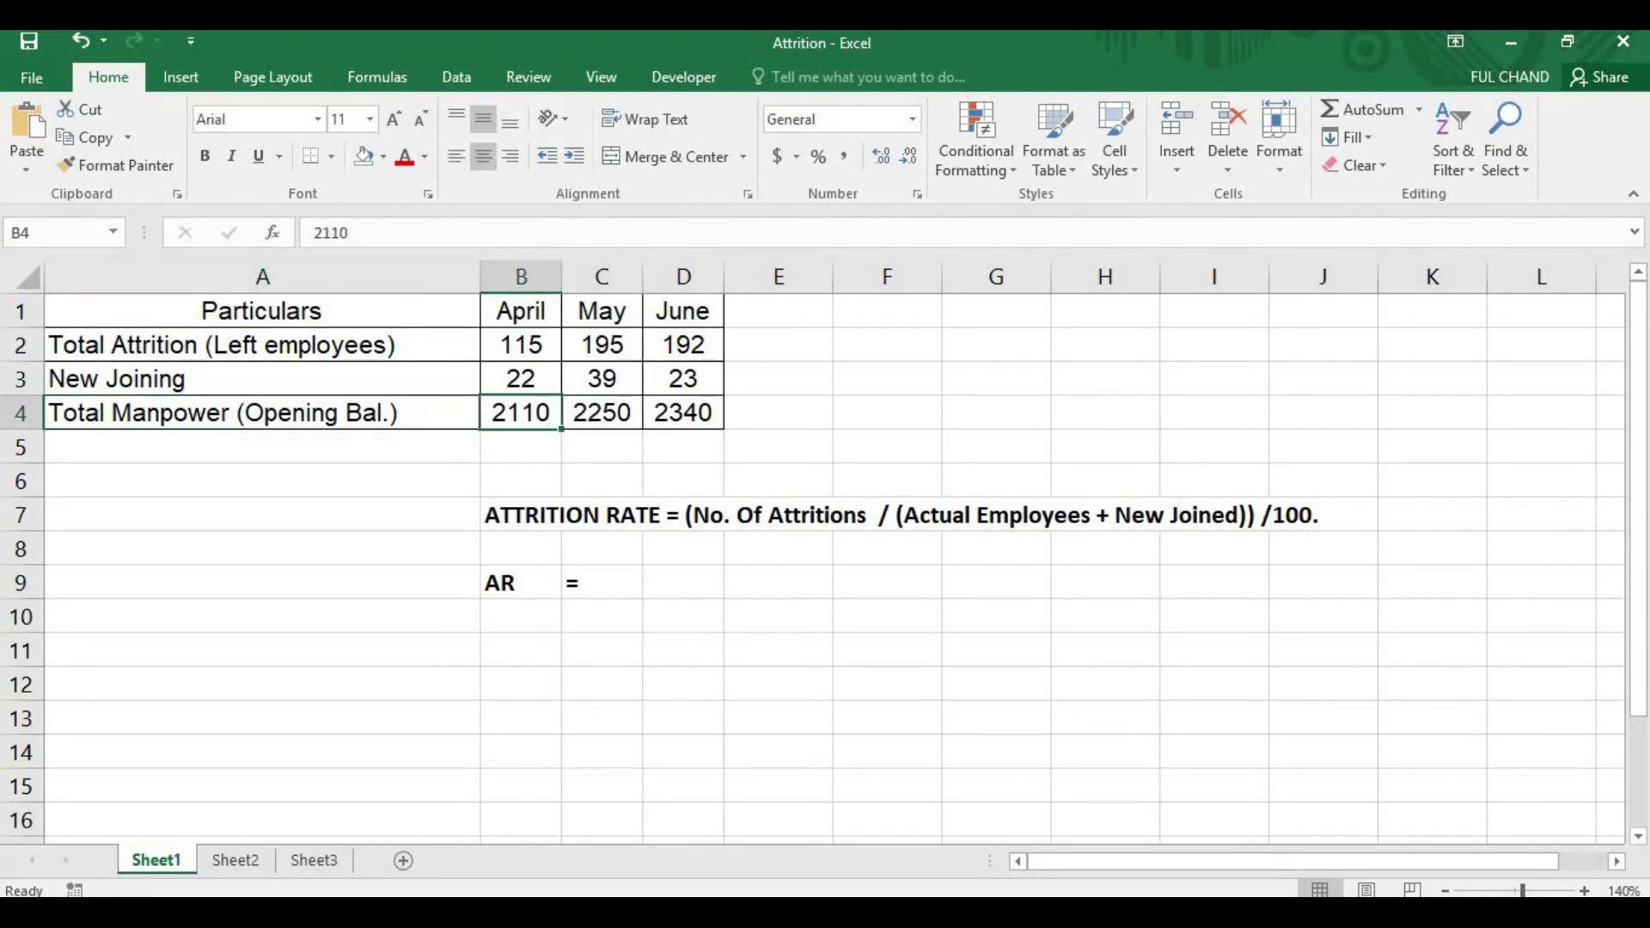
key(Right)
key(Right)
key(Left)
key(Left)
key(Right)
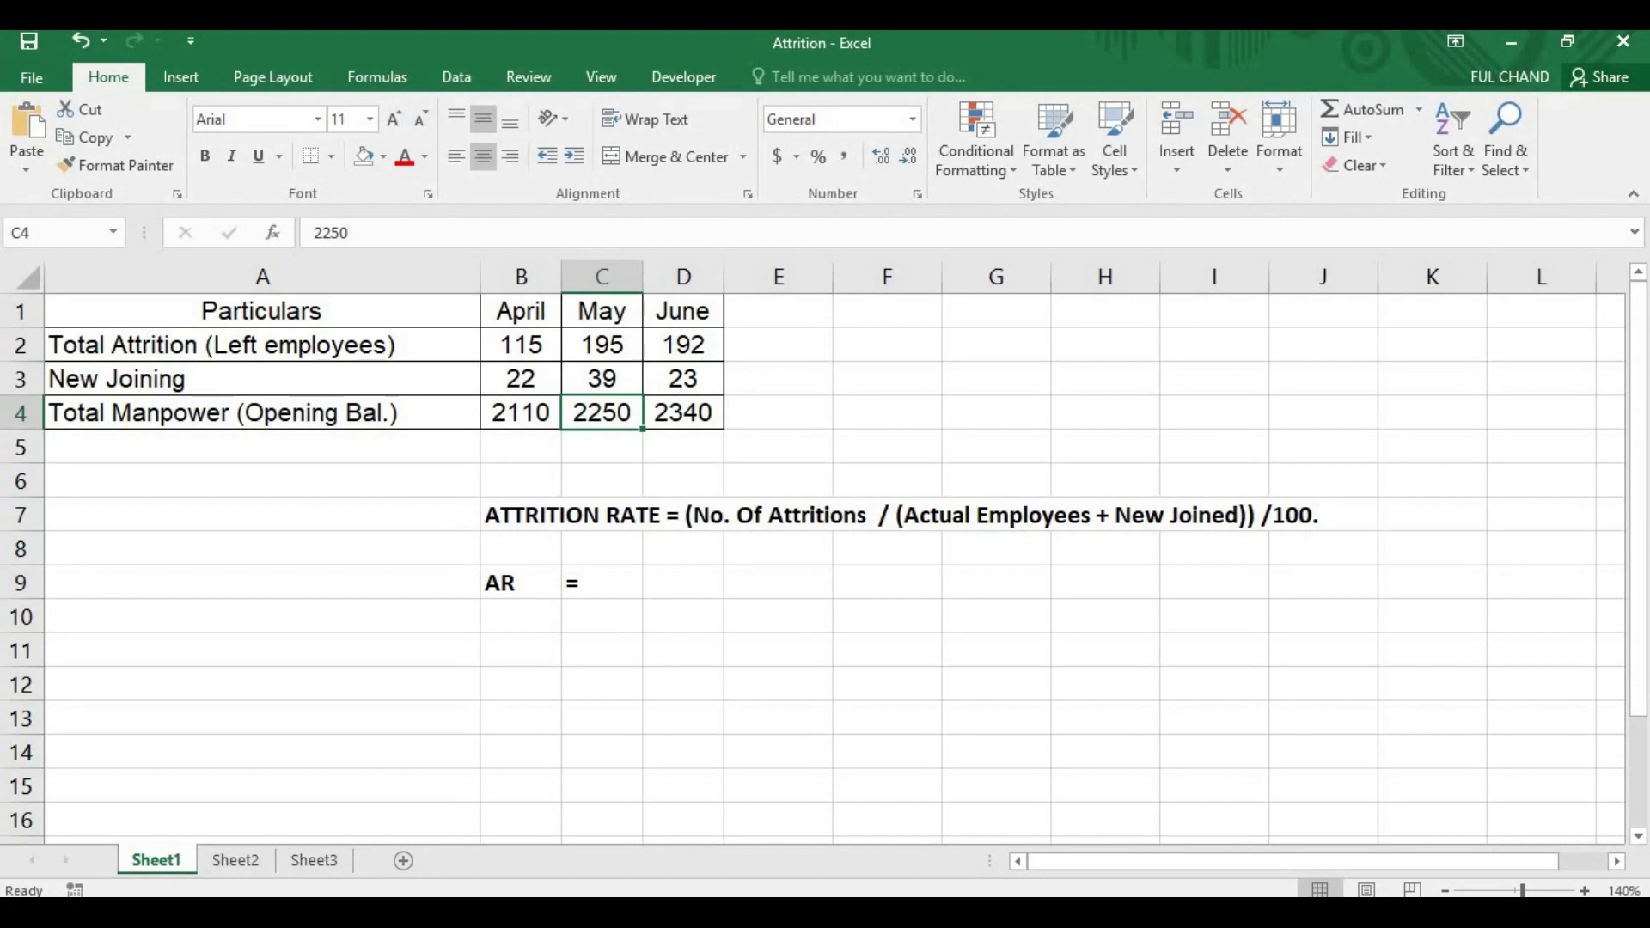
key(Down)
key(Down)
key(Down)
key(Down)
key(Down)
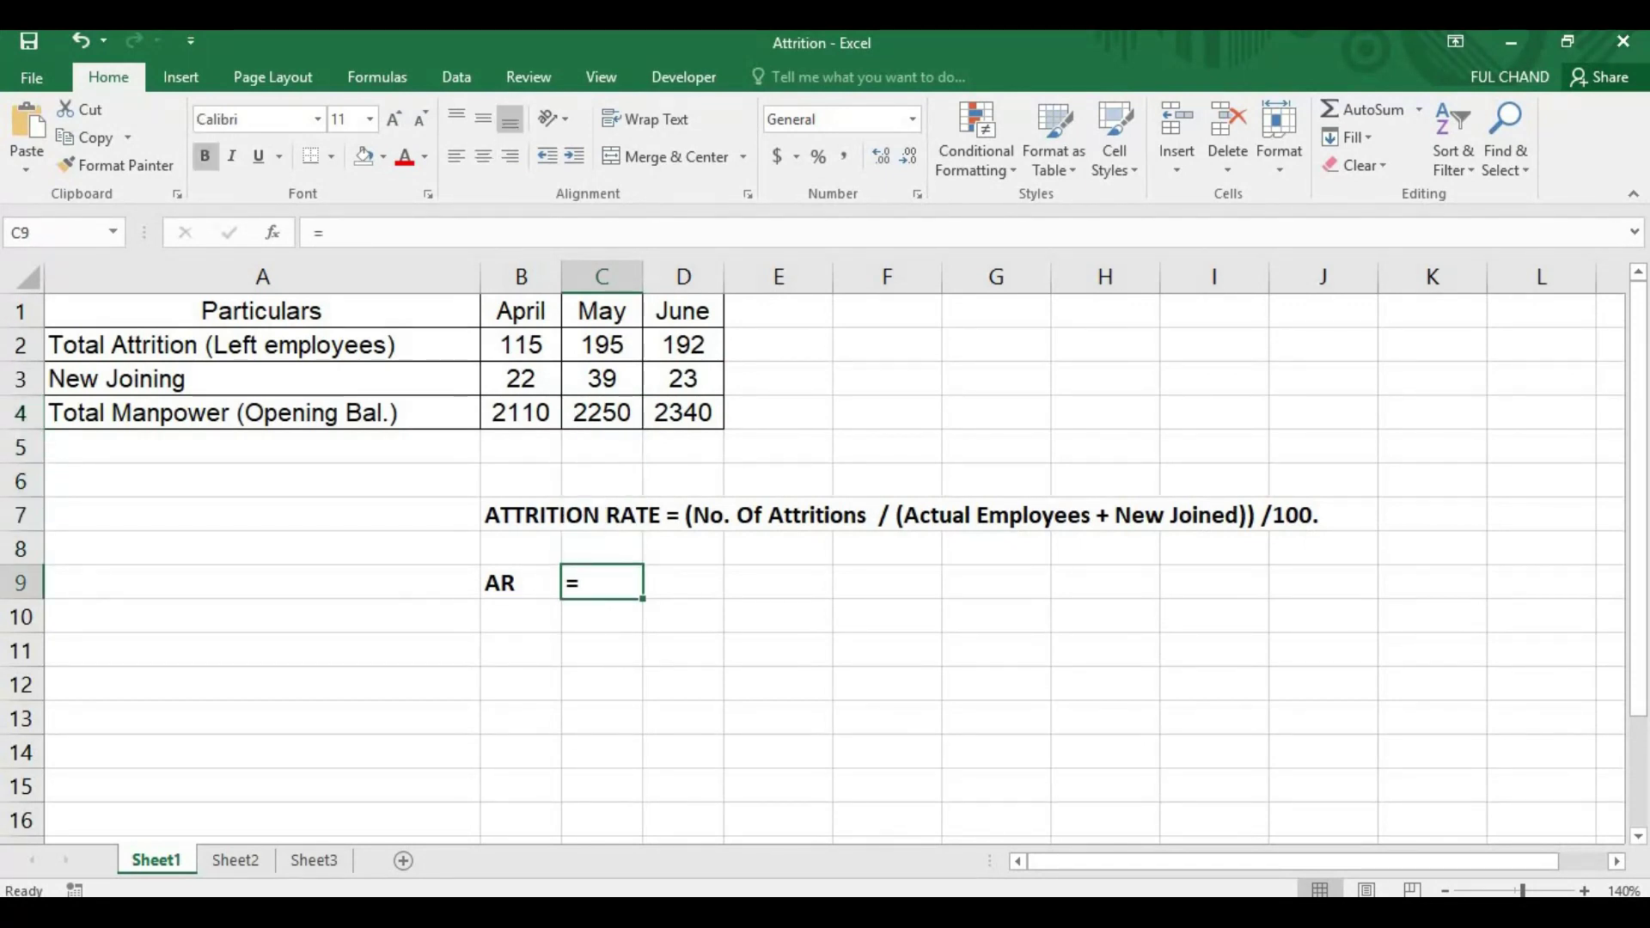
Enter =115/(2110+22)*100 in C9 so it shows 5.394, then reselect C9
click(368, 225)
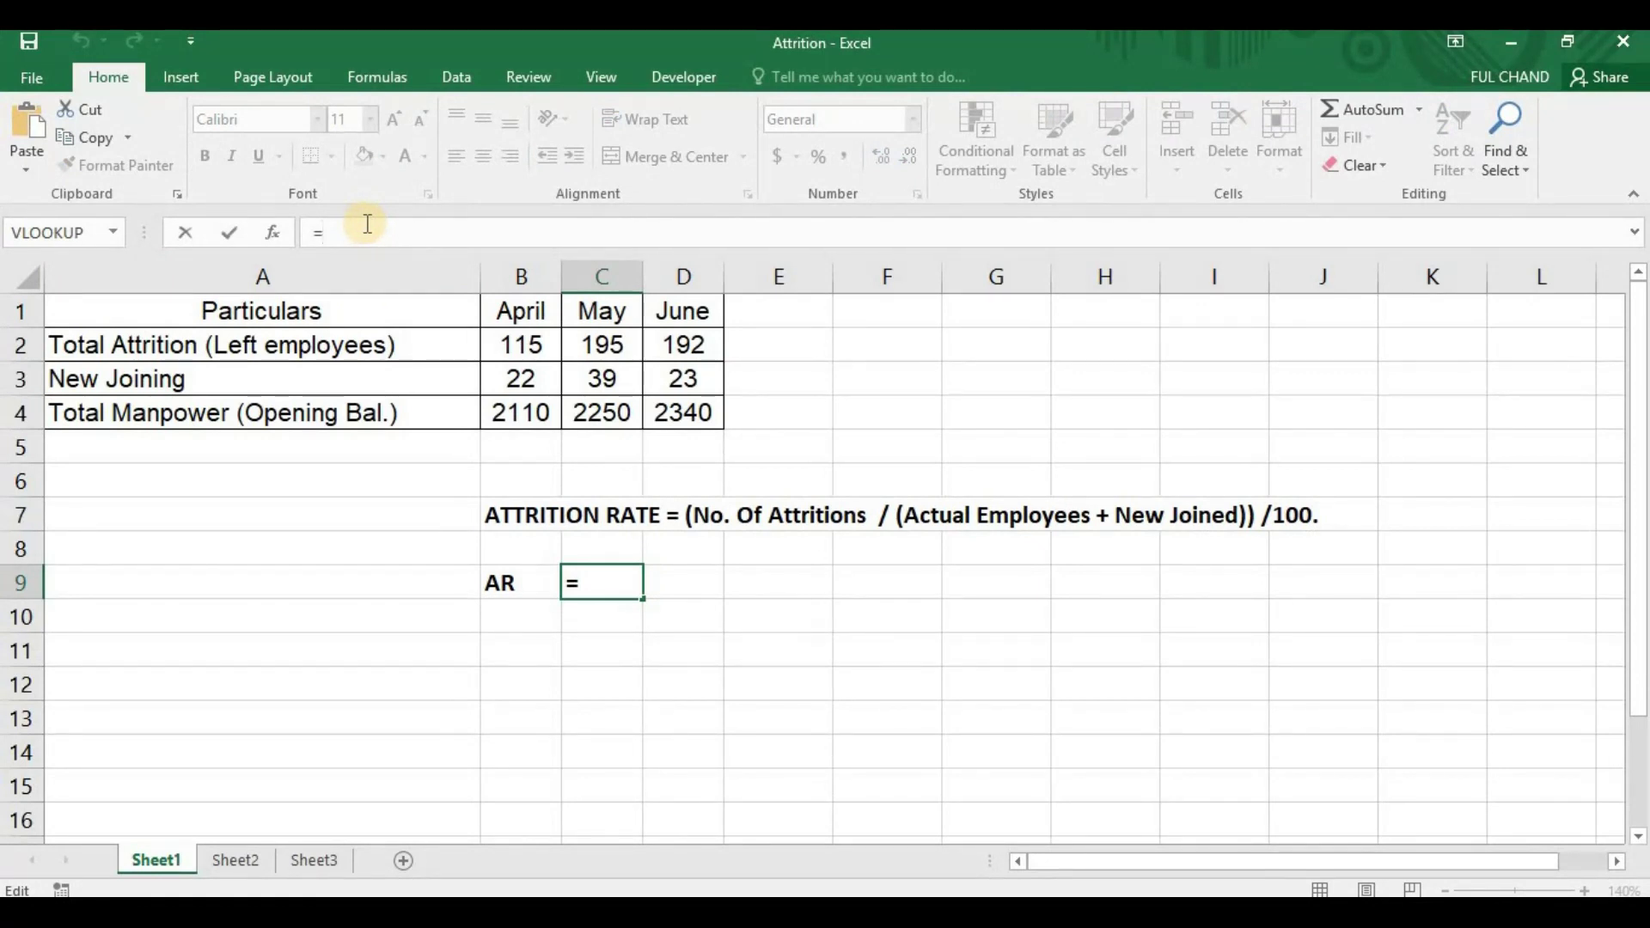
text(115)
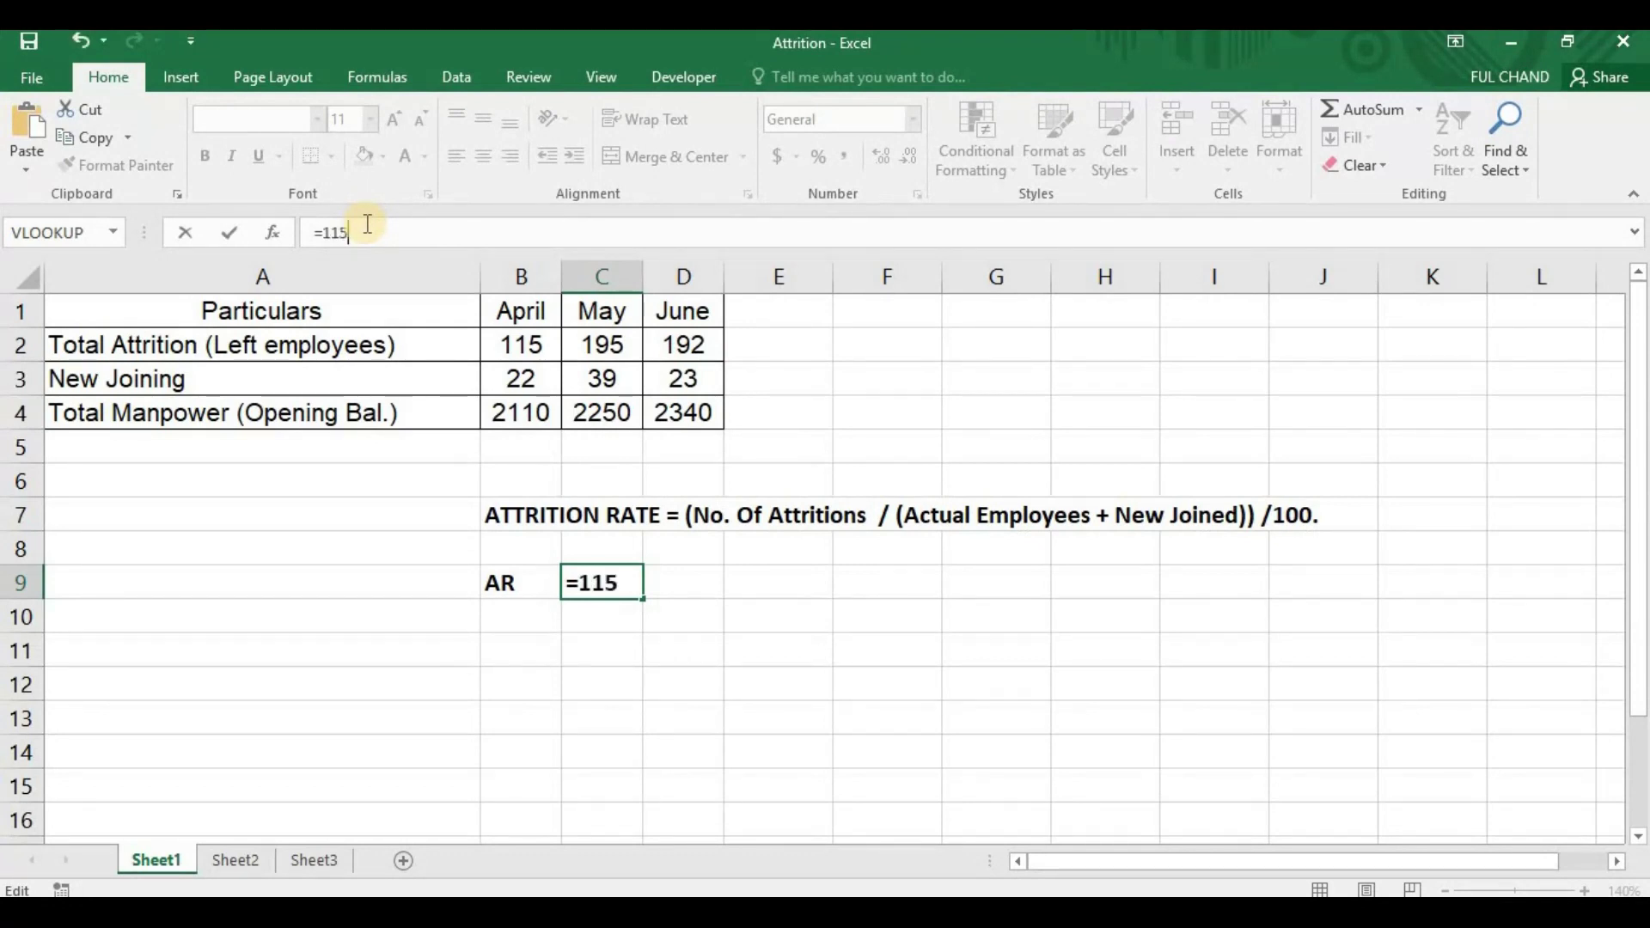
text(/()
text(2110)
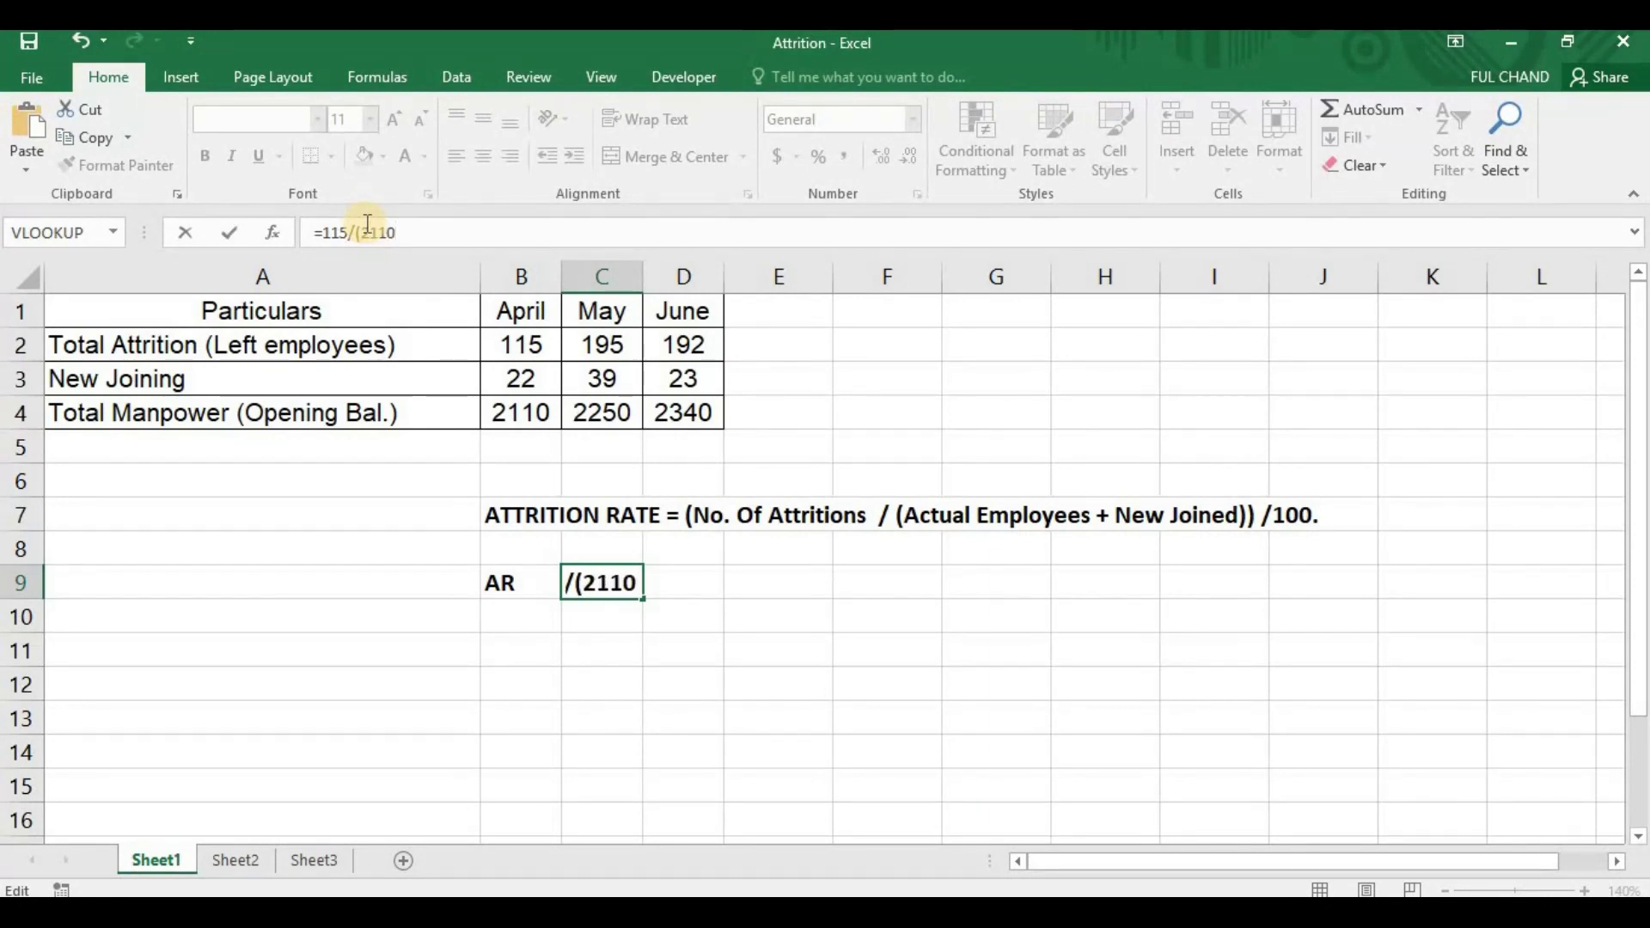
text(+)
text(22)
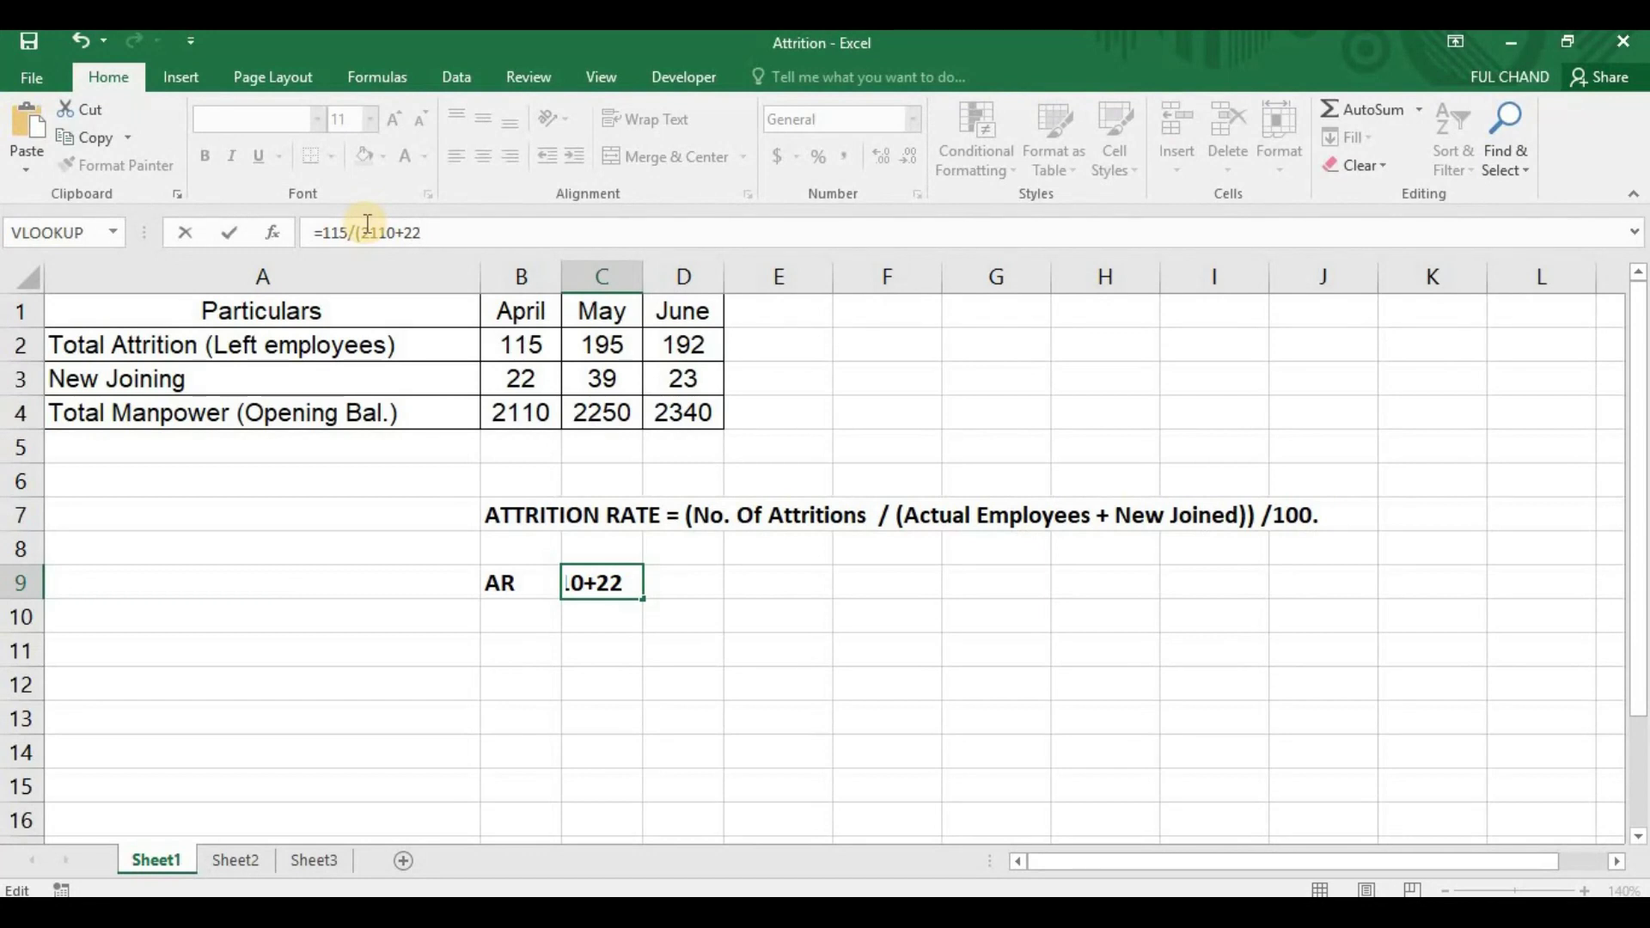
text())
text(*100)
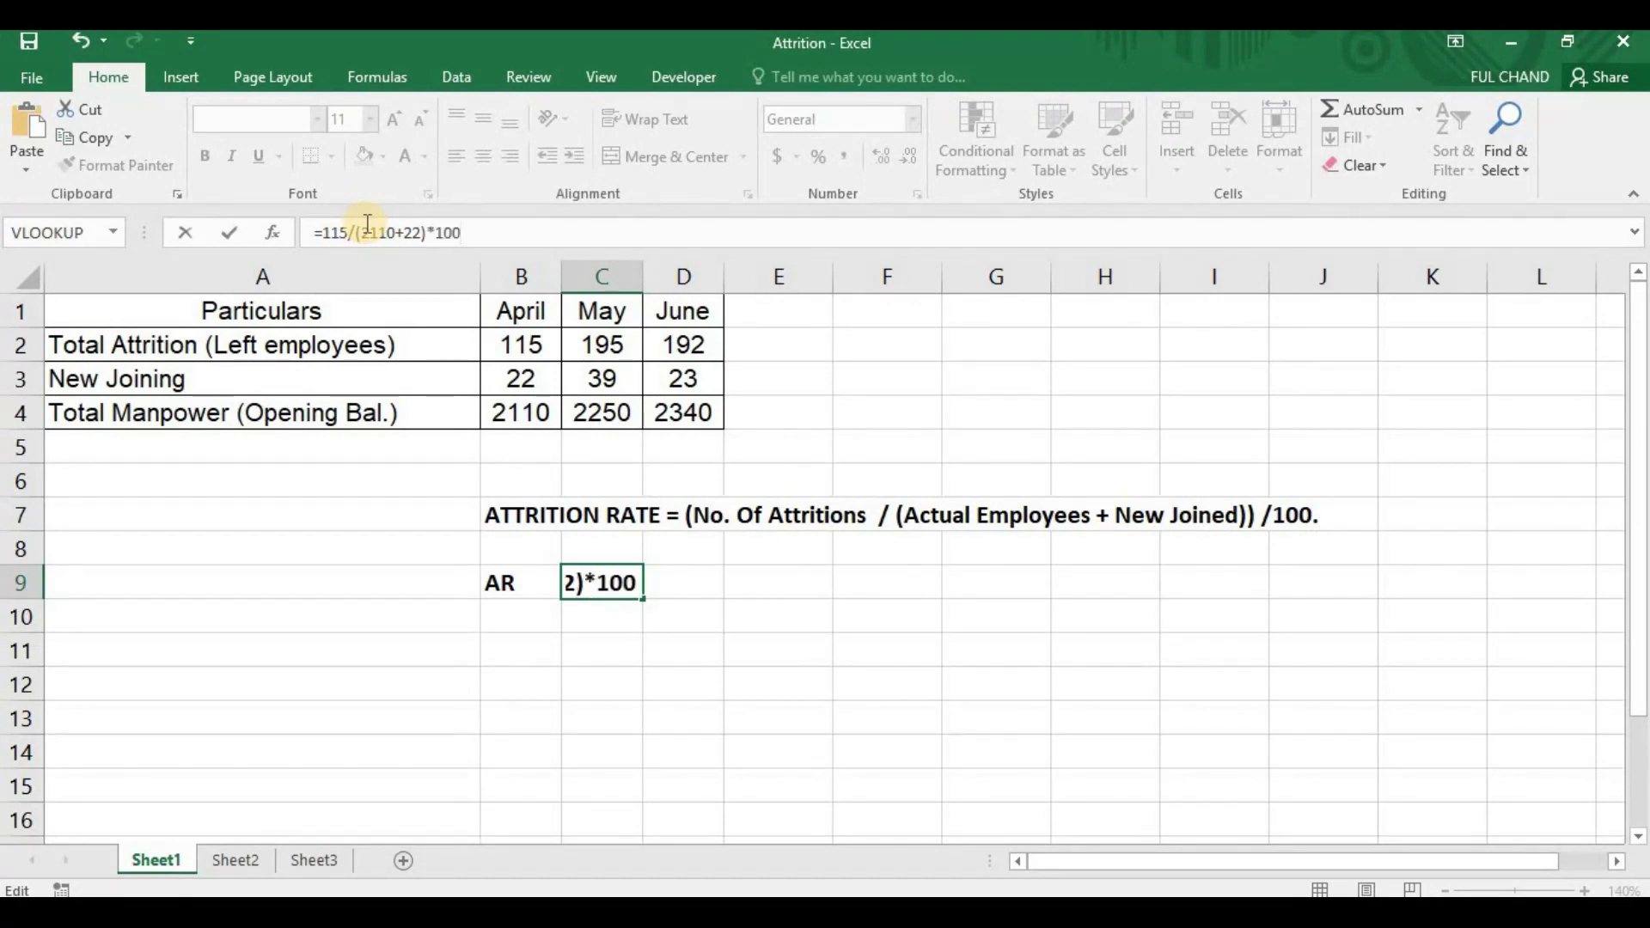
key(Return)
key(Up)
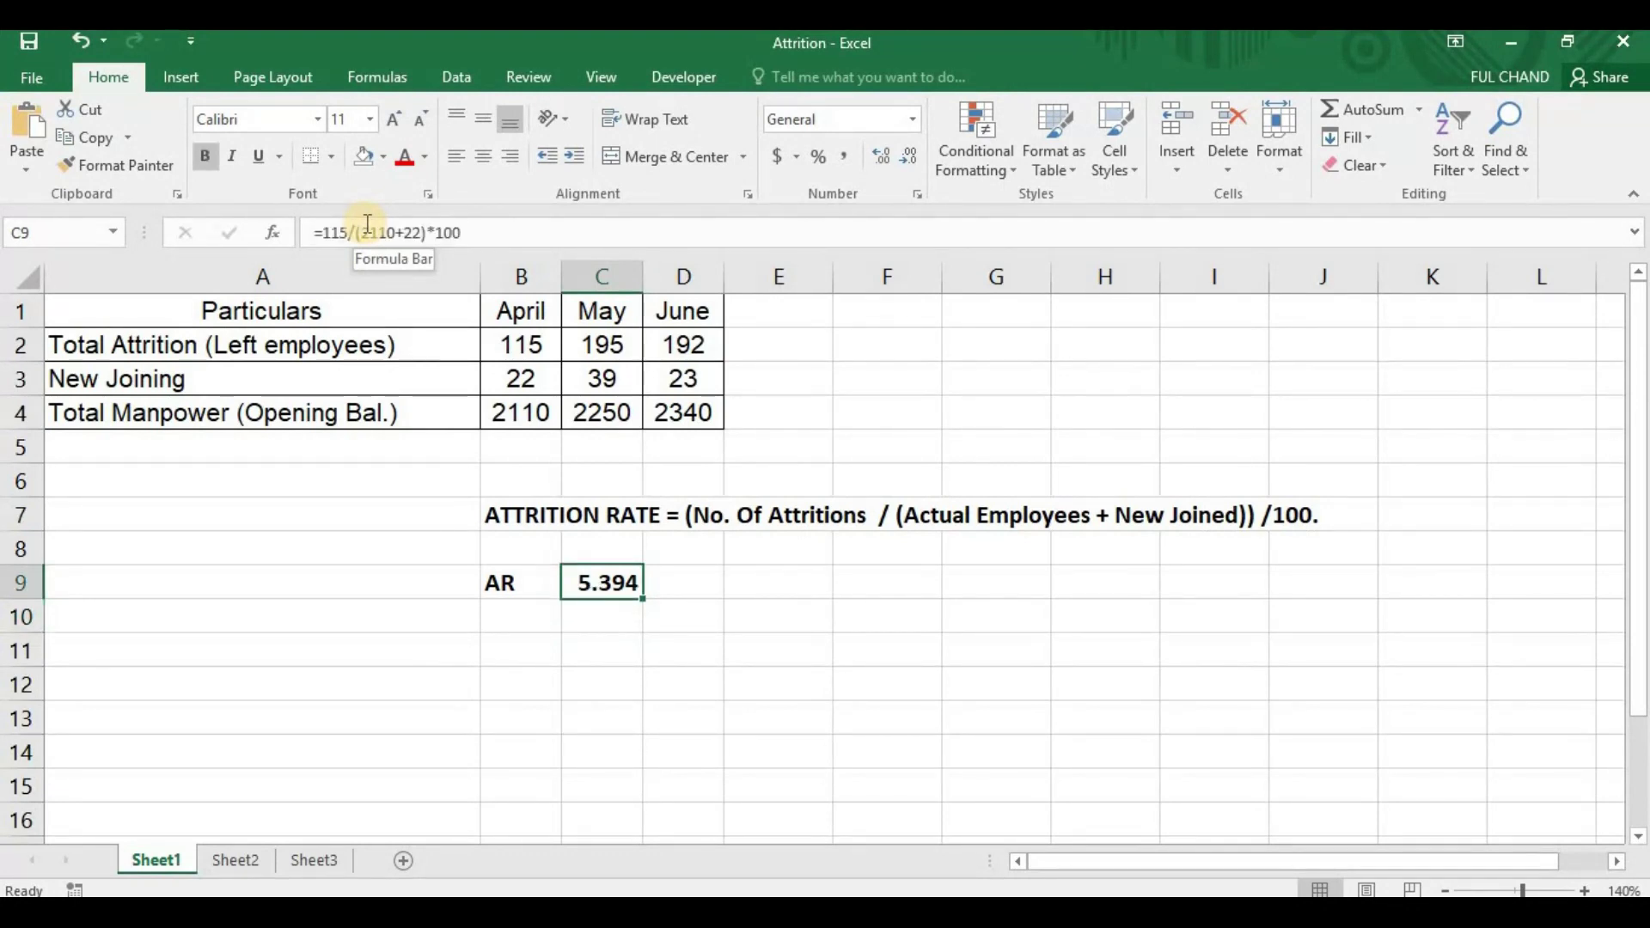
Format C9 as Percentage and drop one decimal so it displays 539.4%
right_click(599, 583)
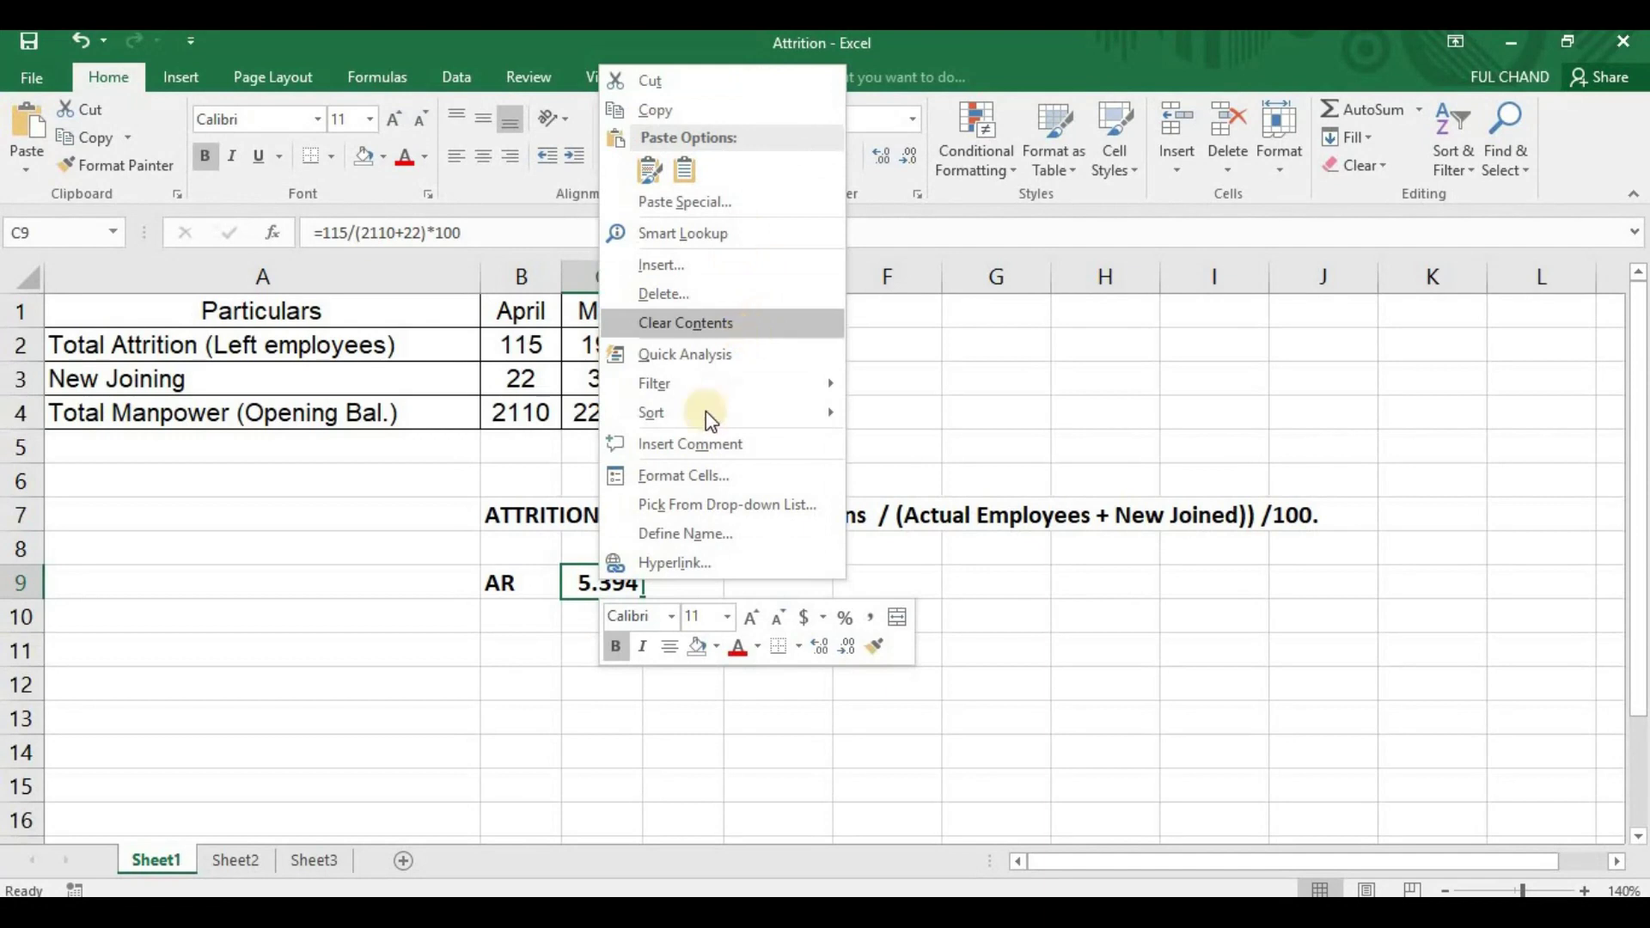
click(723, 478)
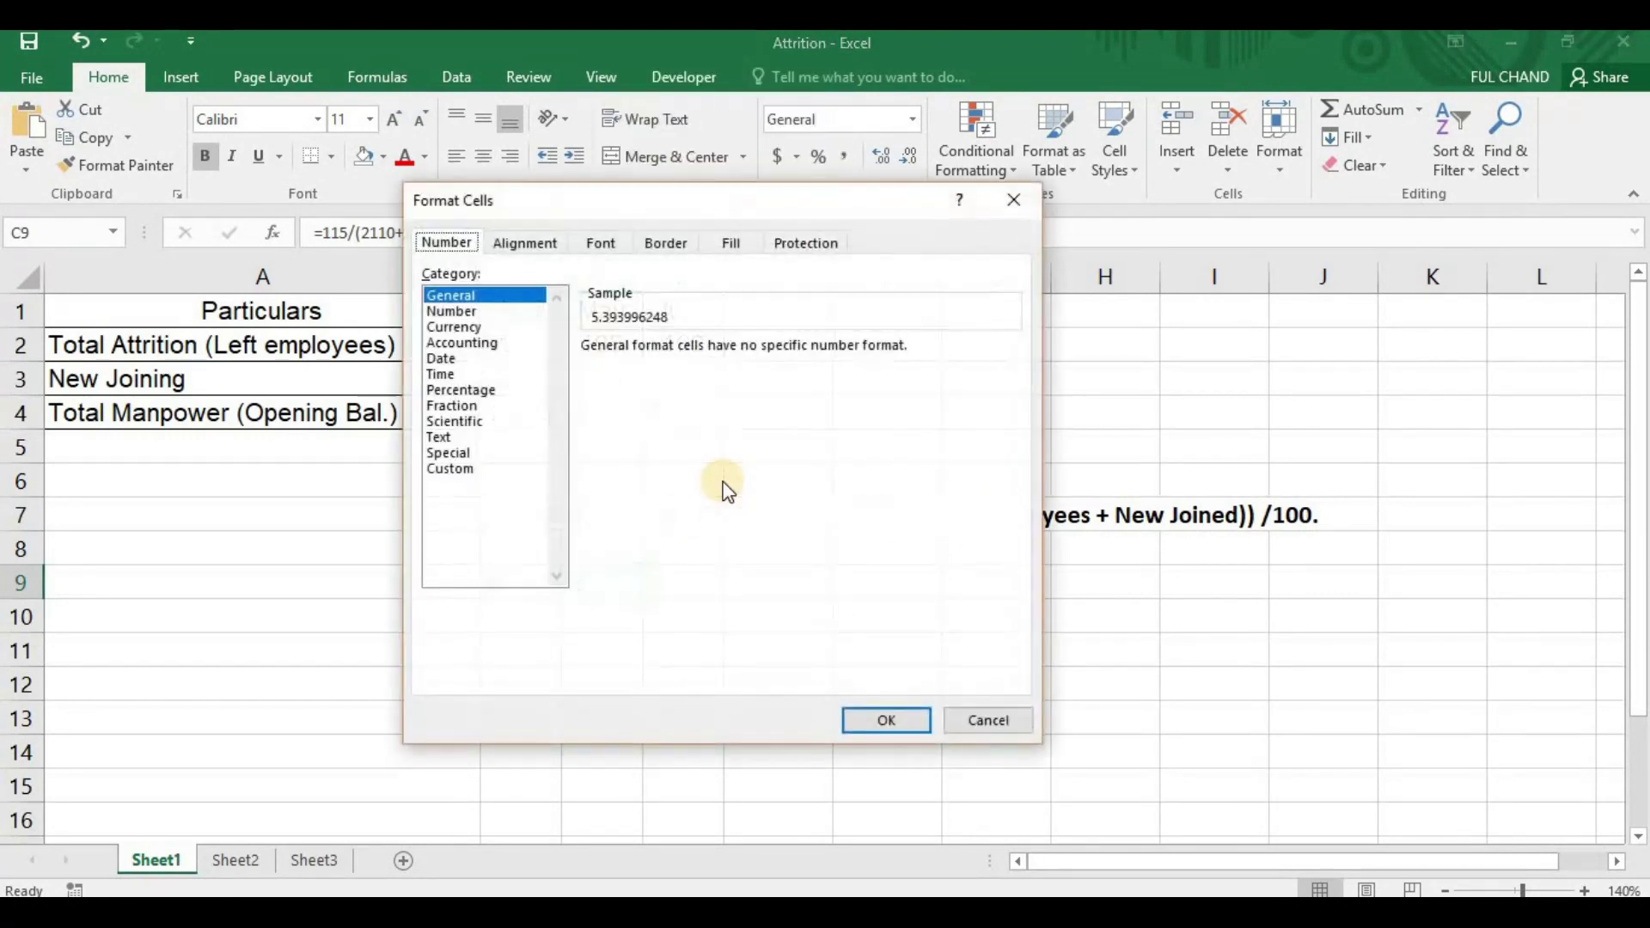
click(471, 391)
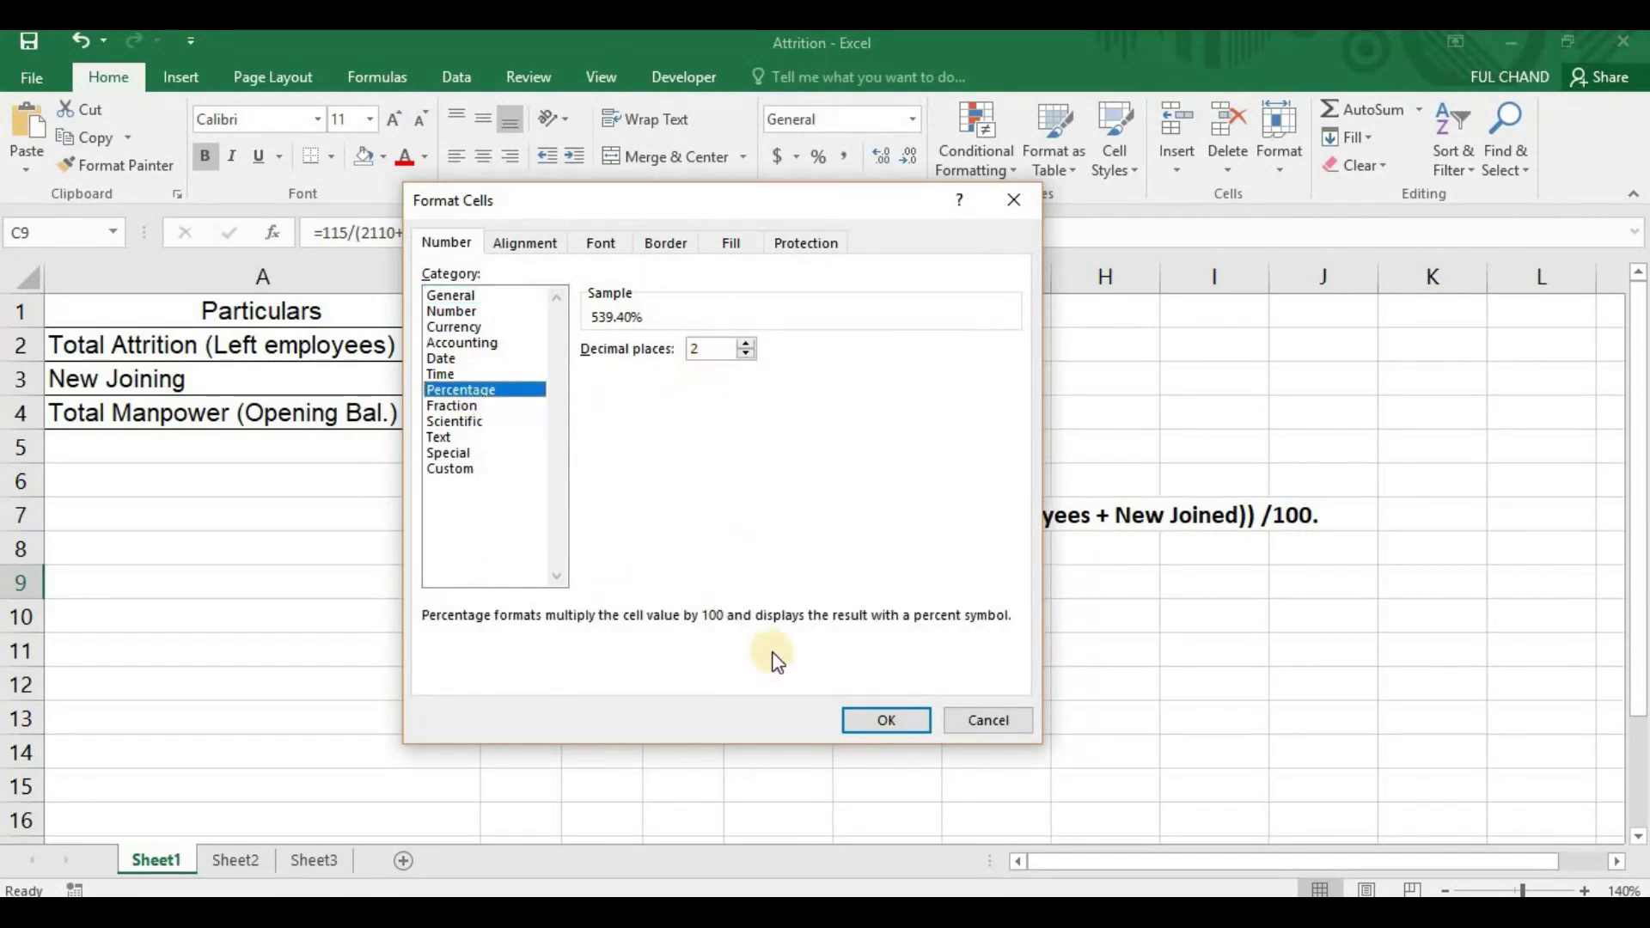
click(919, 720)
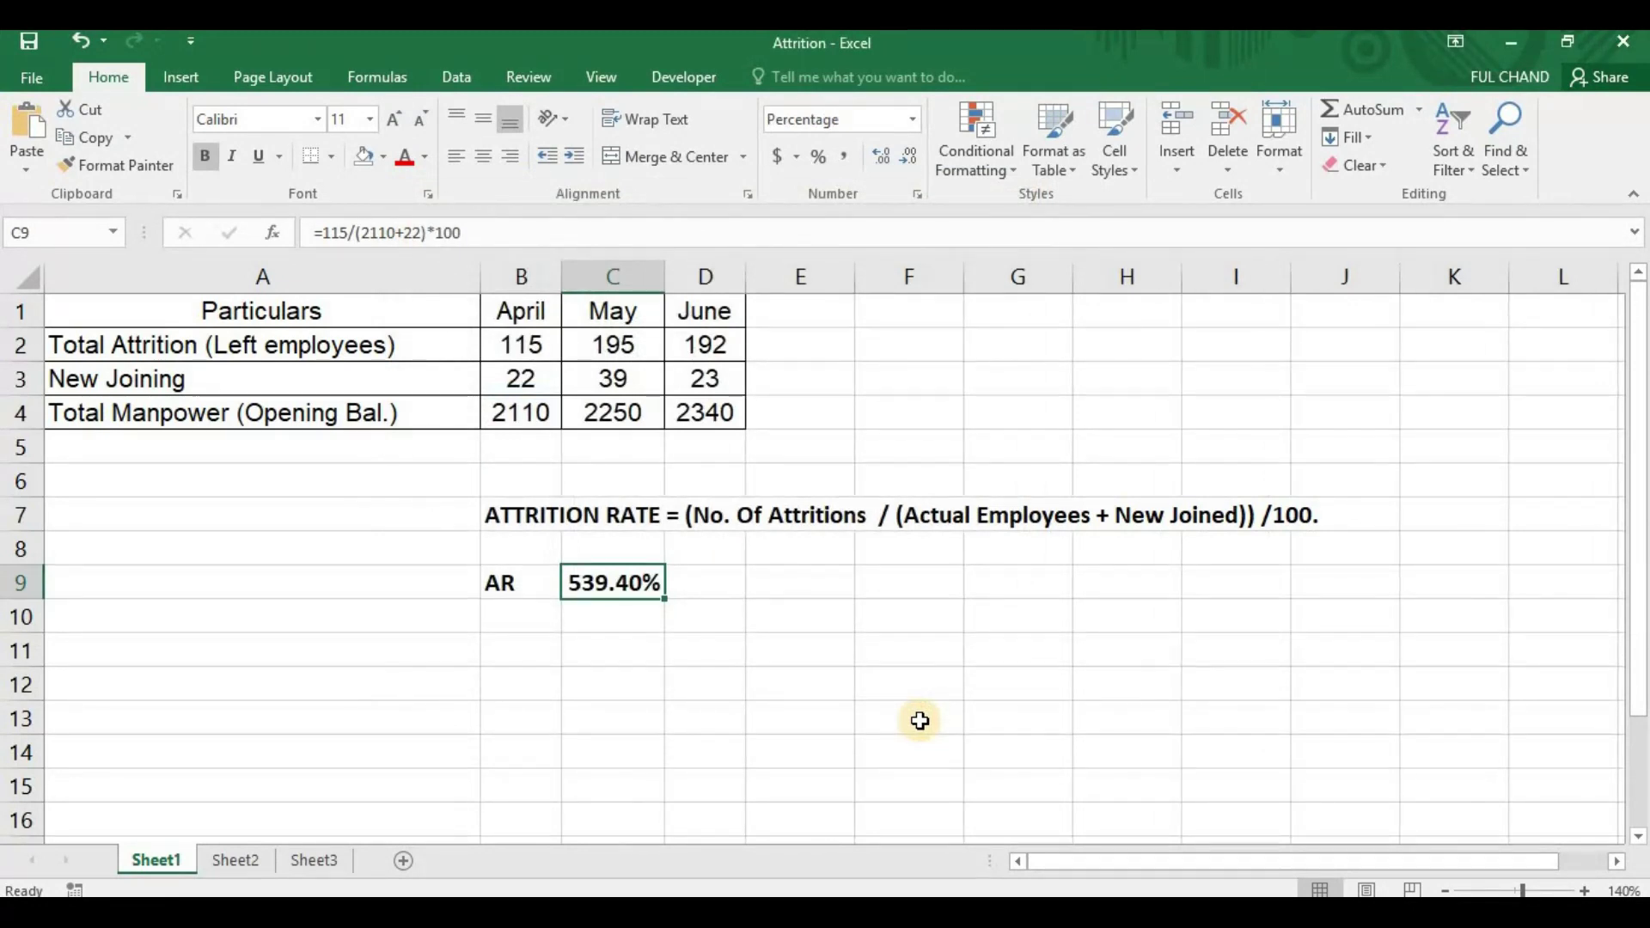
click(910, 159)
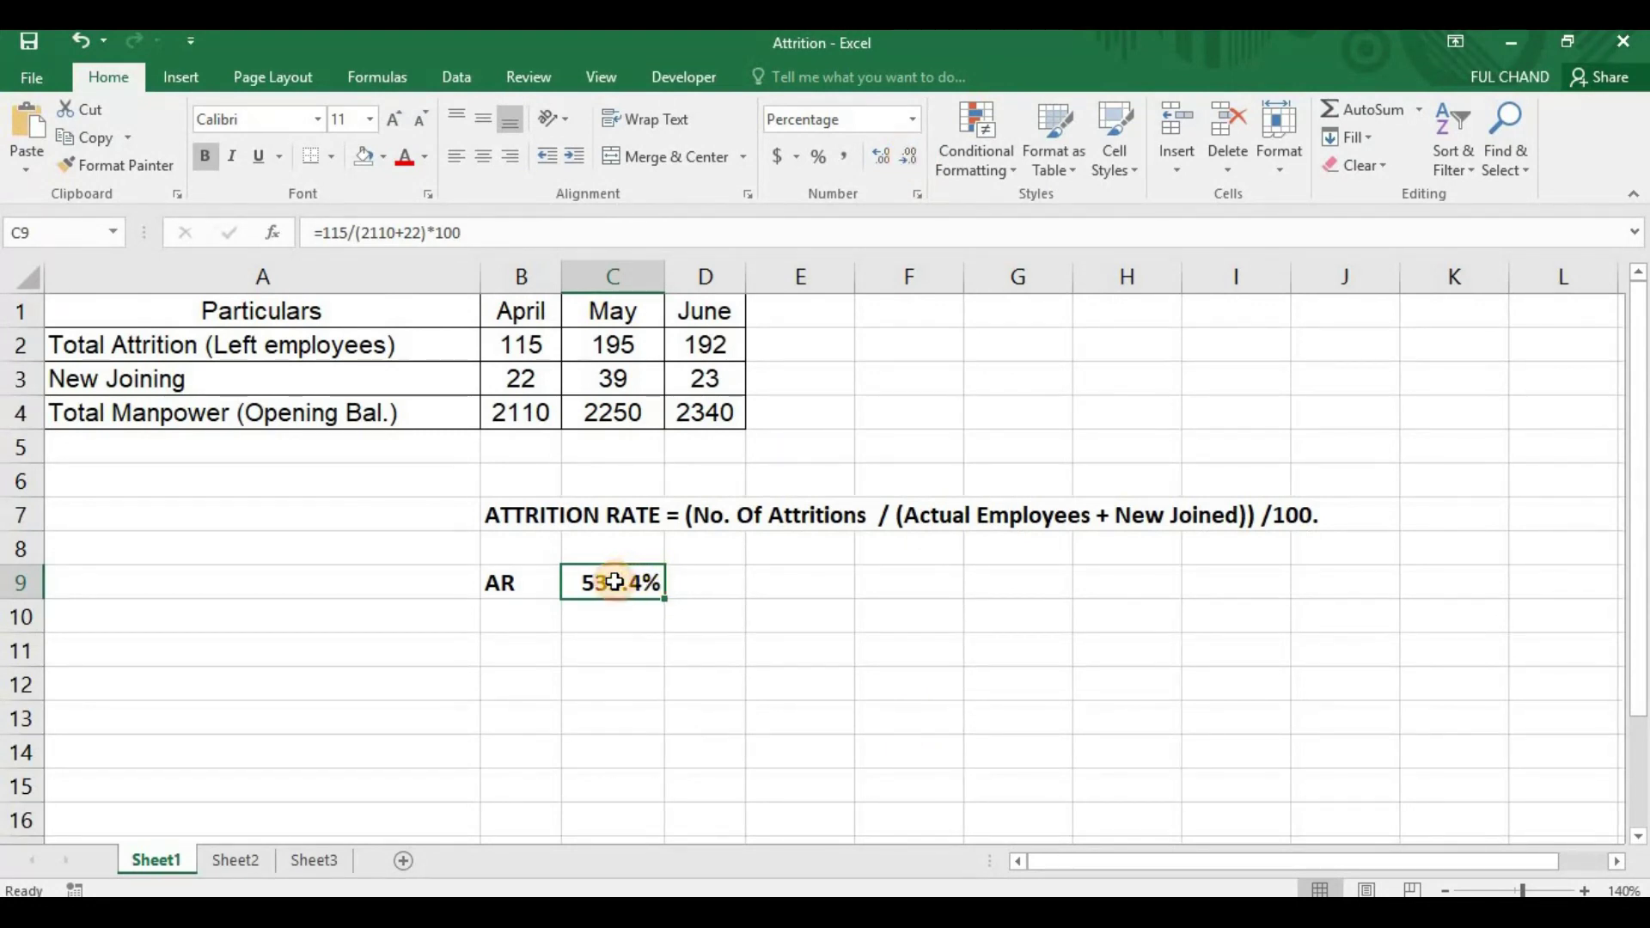
click(724, 604)
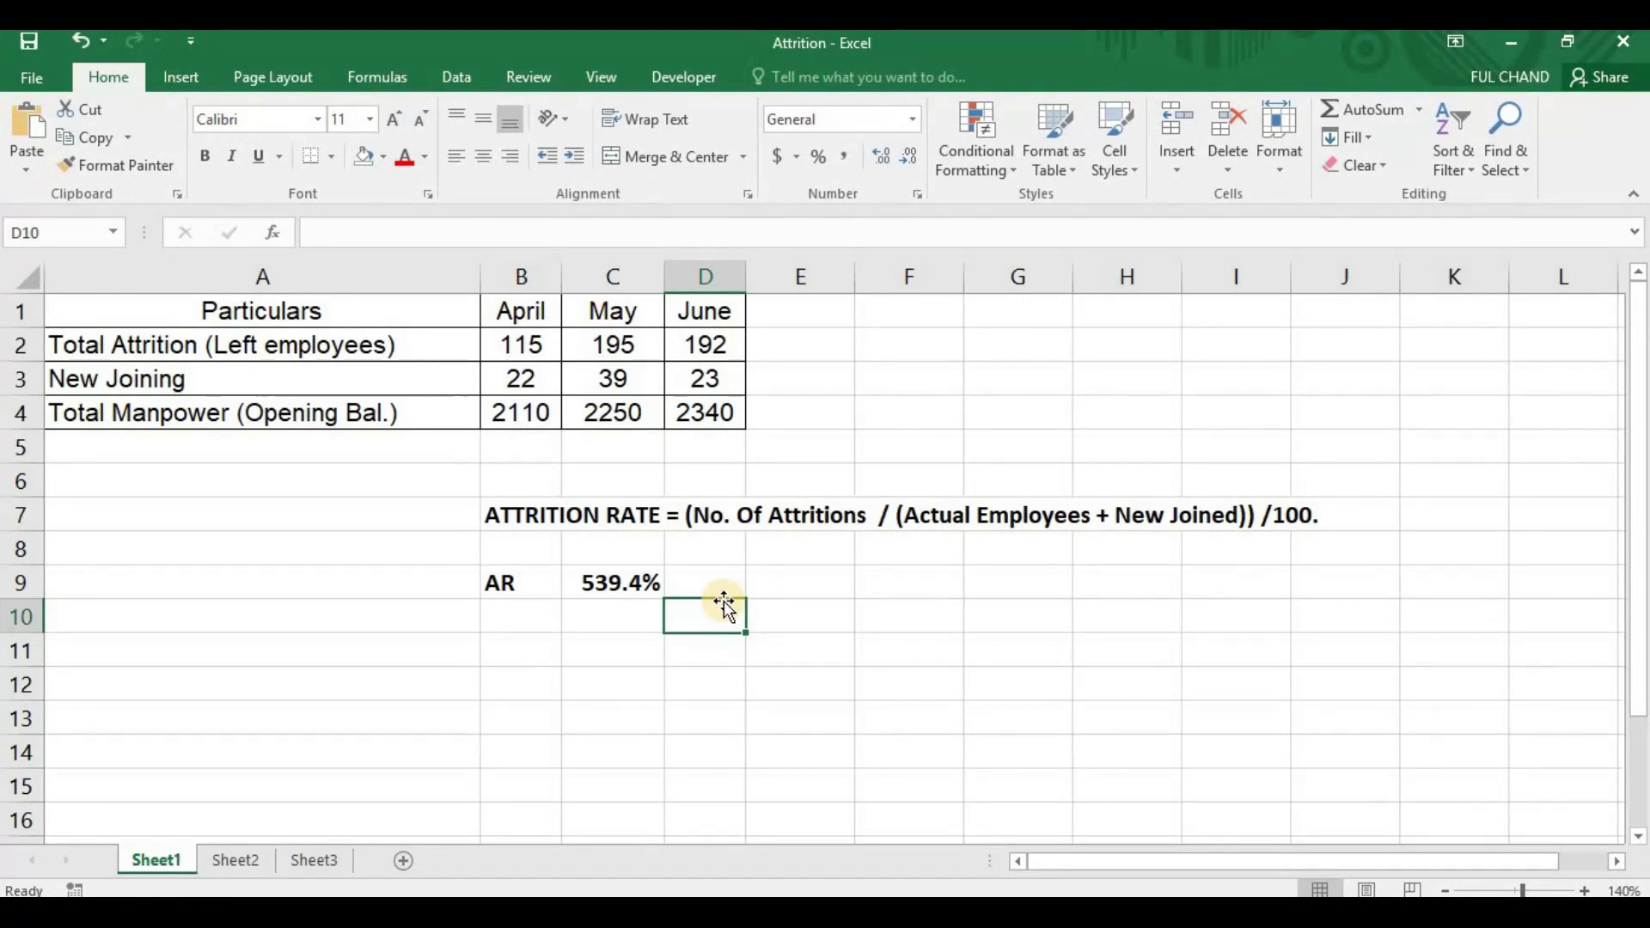
key(Up)
key(Left)
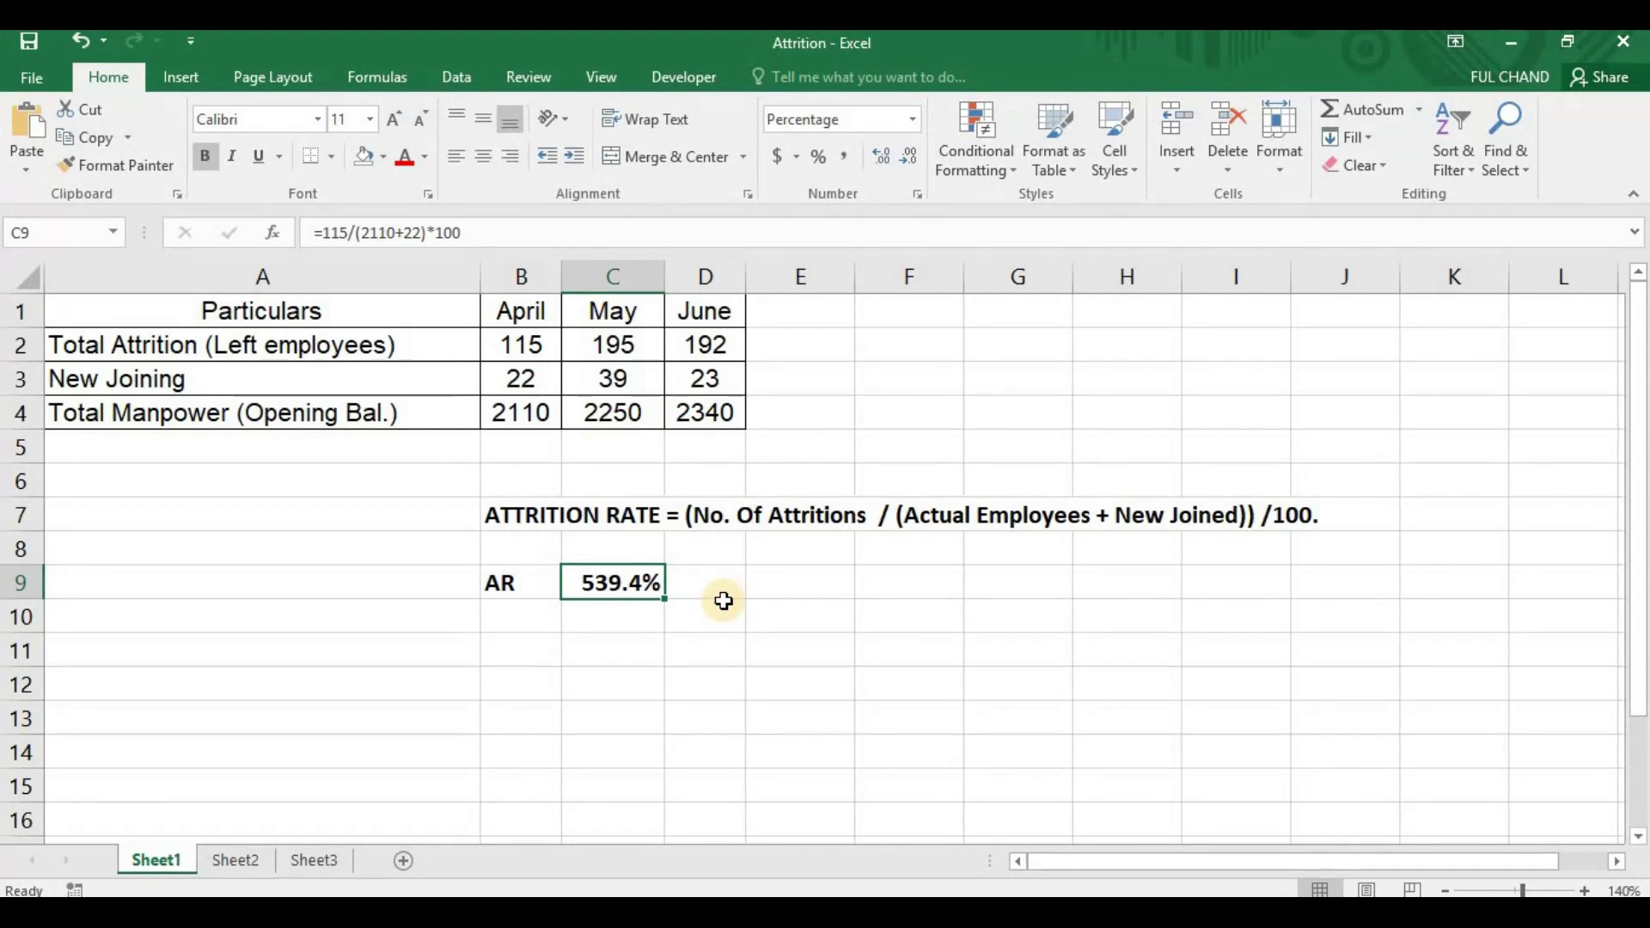
key(Up)
key(Down)
key(Down)
key(Down)
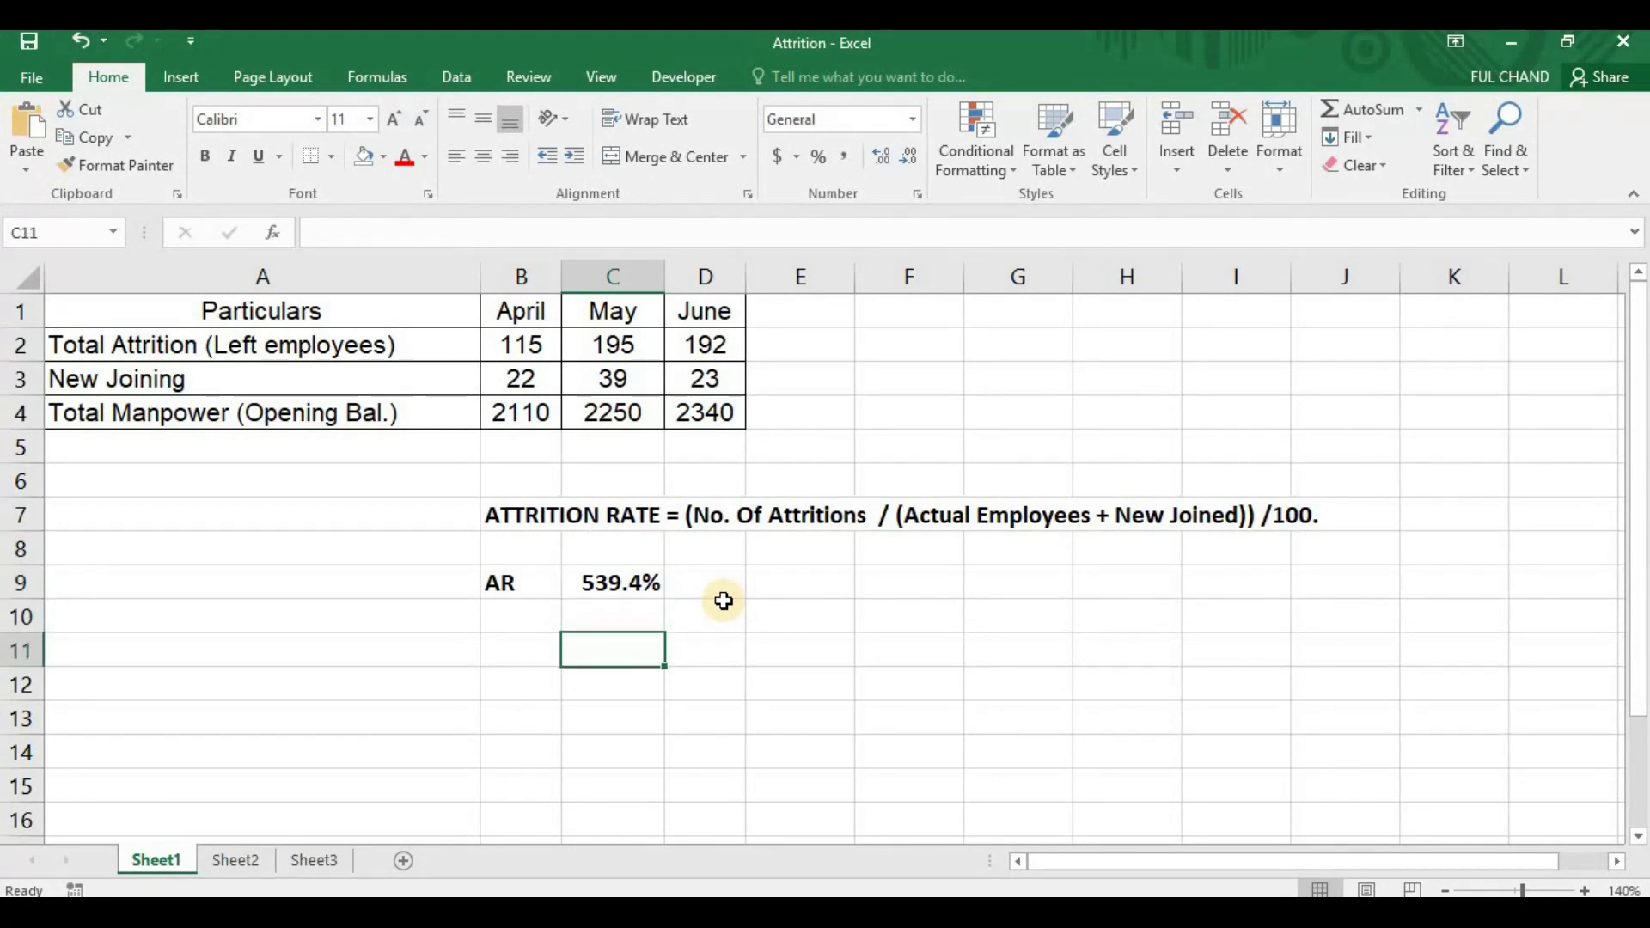